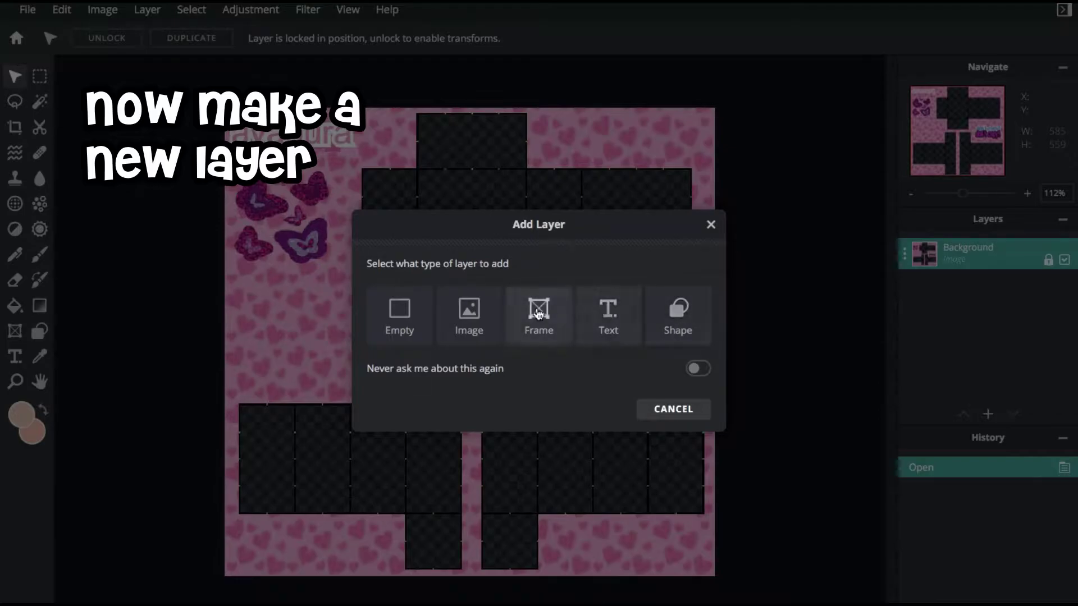
Add an empty layer and place it below the Background template layer
click(419, 314)
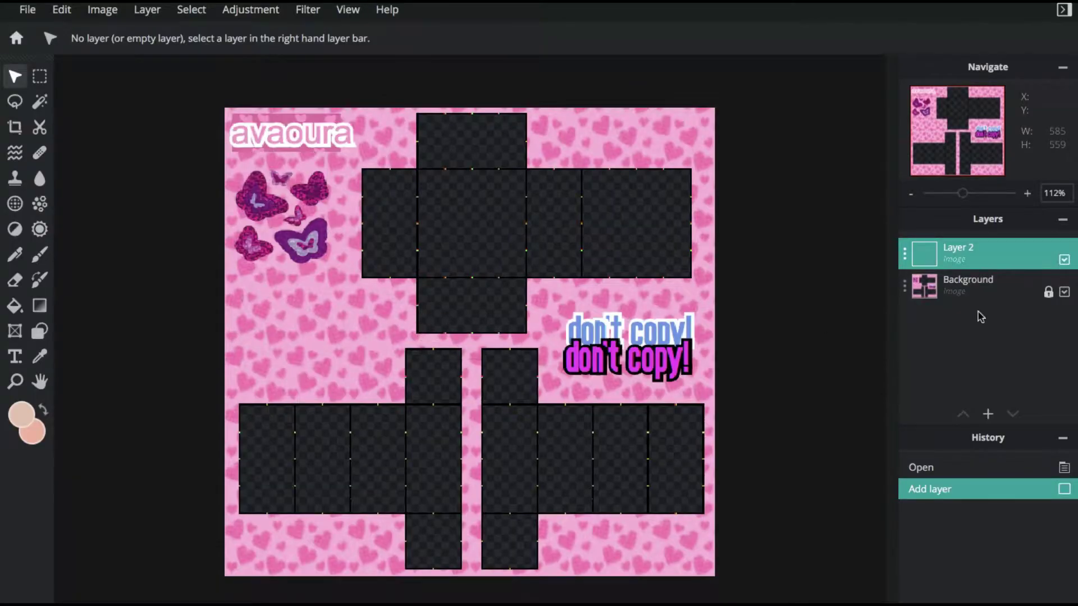
drag(957, 250, 957, 289)
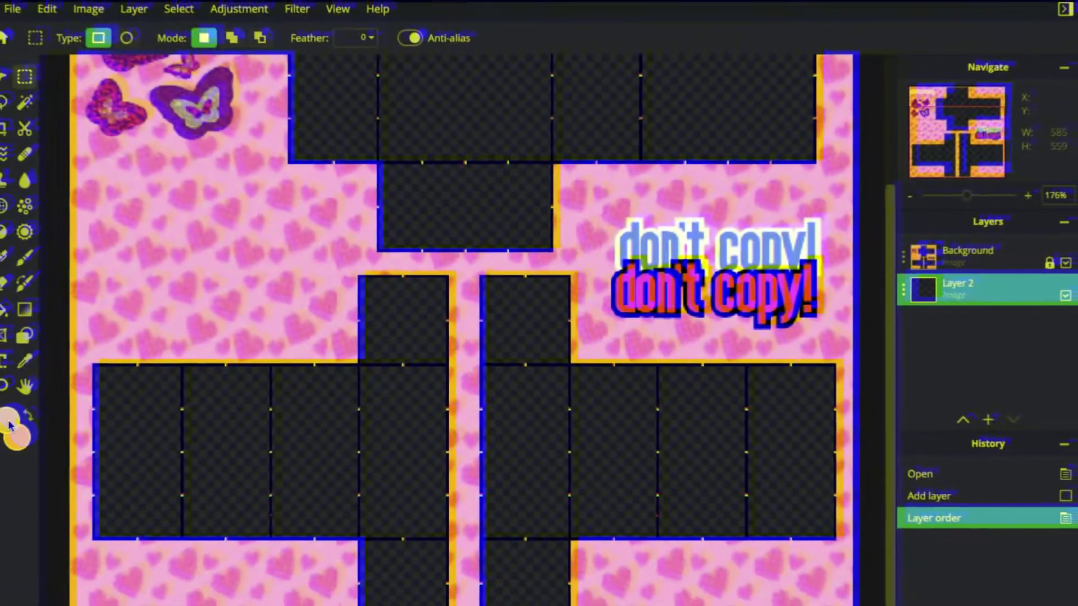
Set the foreground colour to white, #FFFFFF
click(21, 416)
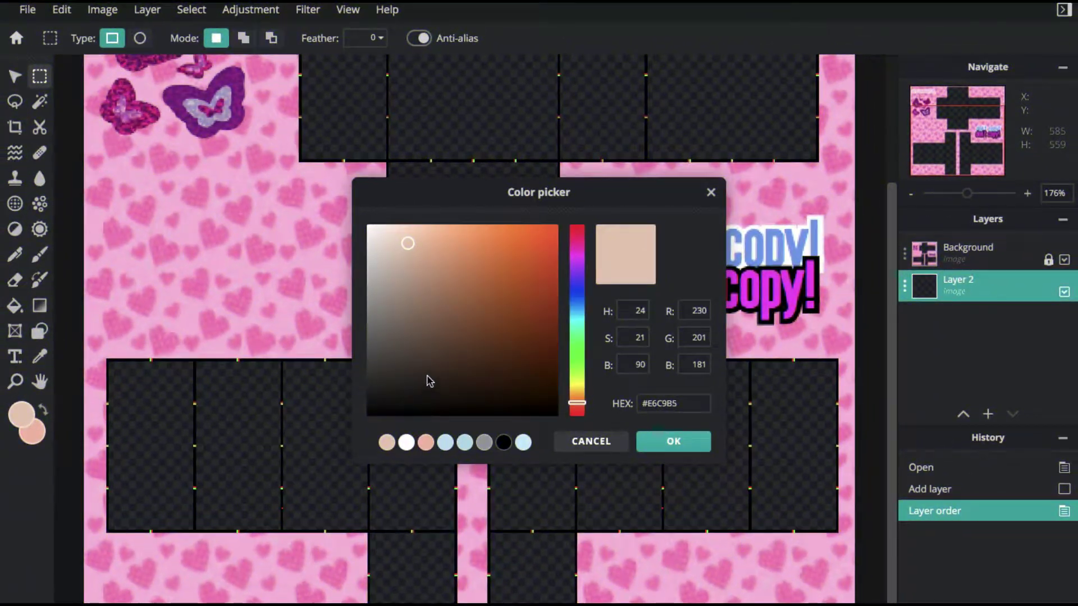
drag(428, 380, 316, 196)
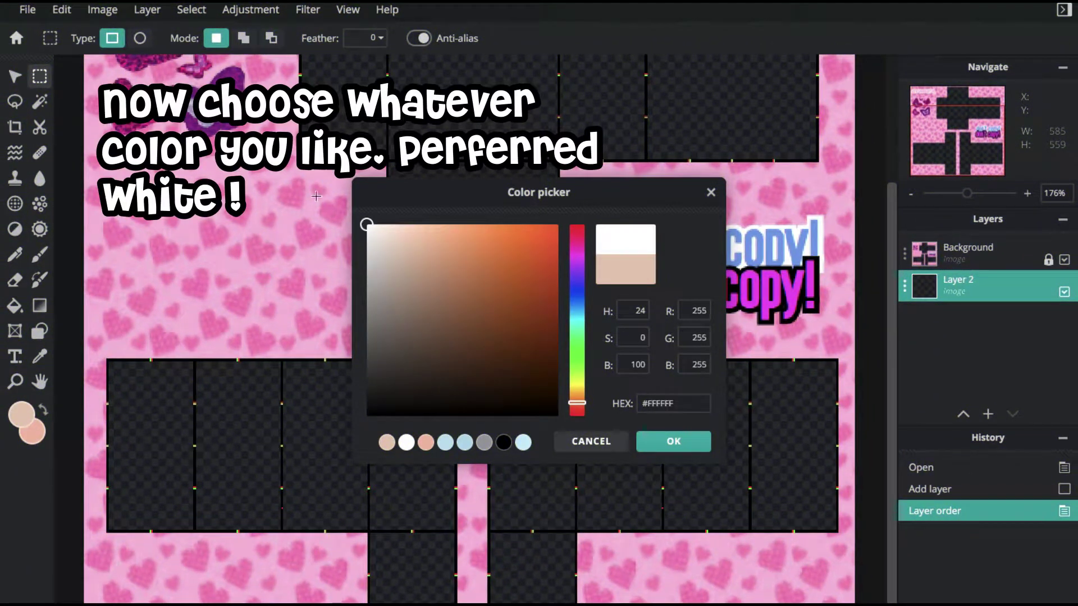
click(662, 444)
Marquee-select an area about 573 × 170 px across both leg sections, starting slightly below their upper edge and reaching the canvas bottom
drag(851, 603, 308, 475)
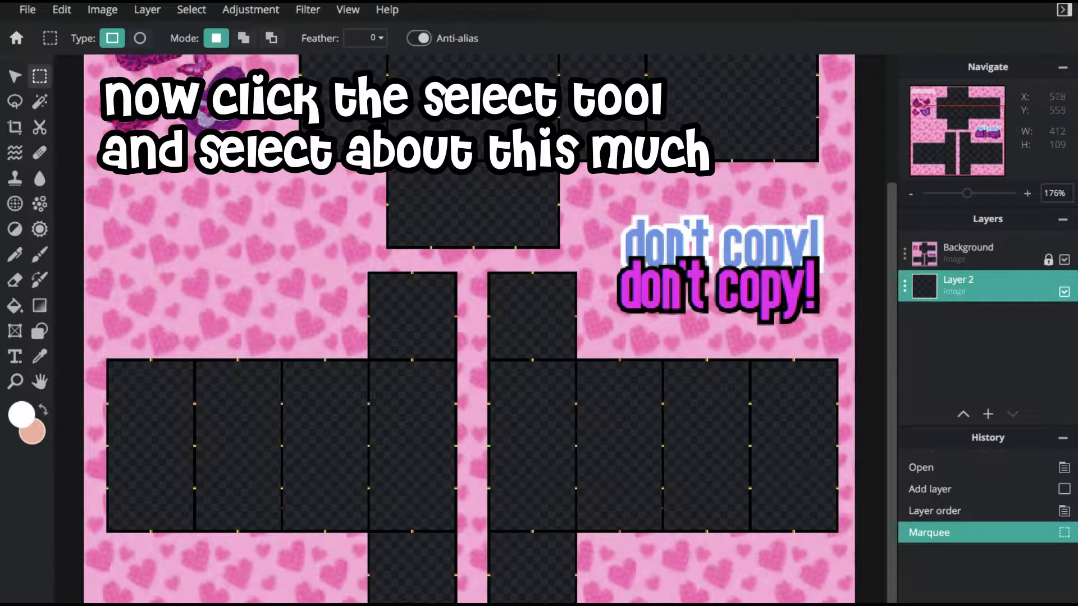
drag(852, 603, 97, 402)
scroll(443, 426, up, 4)
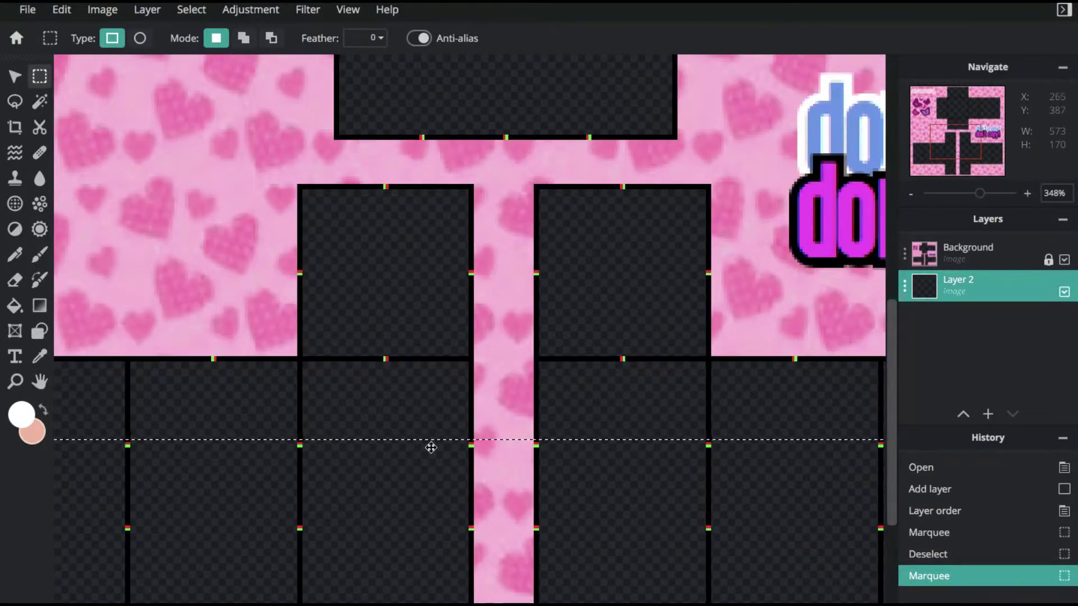
drag(423, 447, 422, 447)
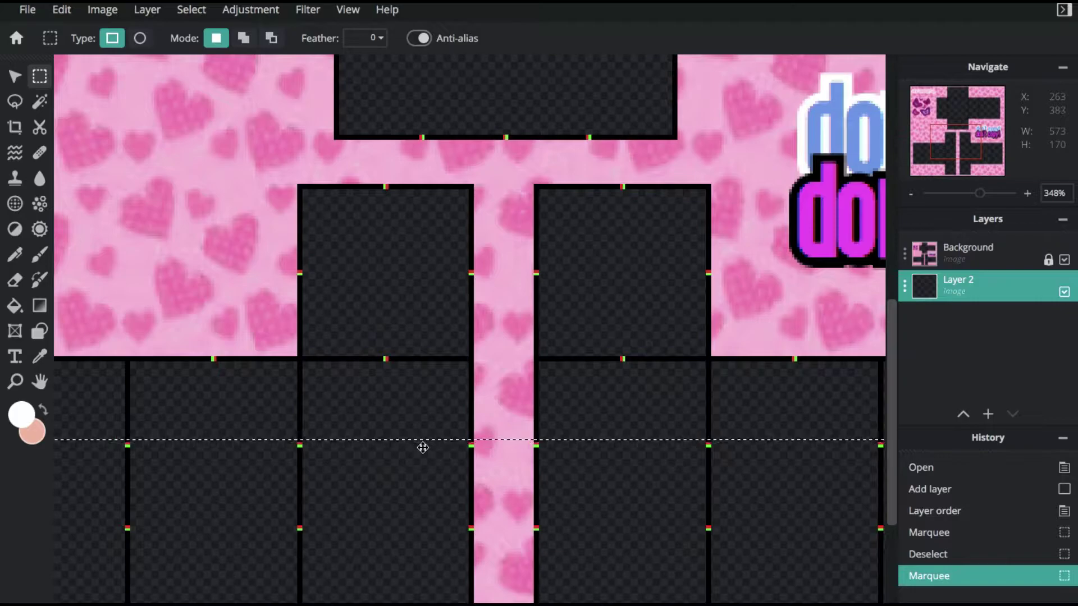
scroll(422, 447, up, 3)
drag(423, 458, 421, 457)
scroll(421, 457, down, 3)
scroll(479, 452, down, 2)
scroll(480, 455, down, 3)
scroll(479, 455, up, 1)
drag(894, 304, 894, 326)
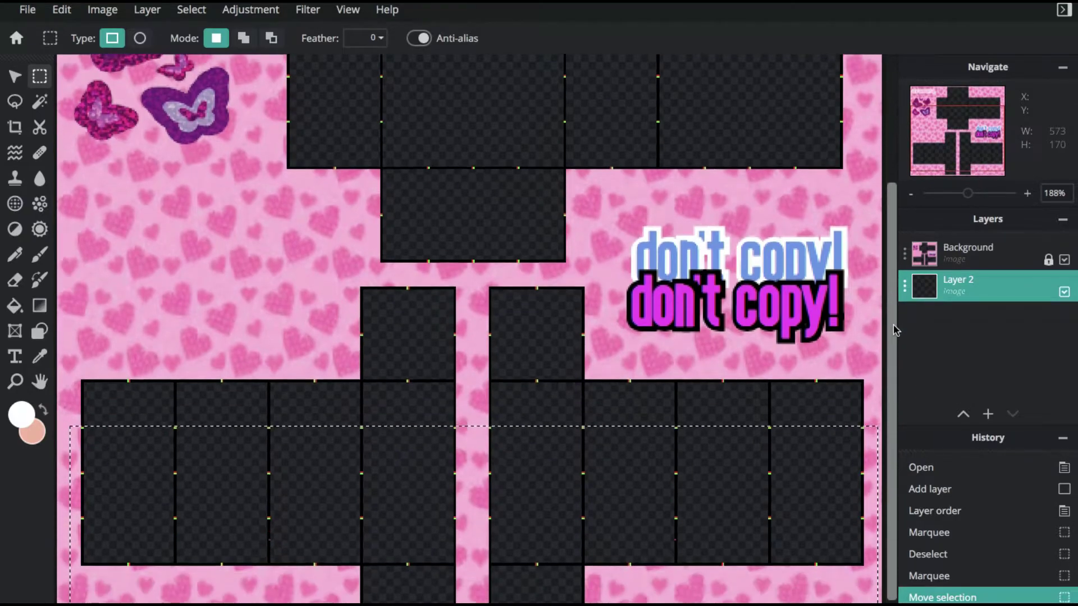
scroll(897, 330, down, 1)
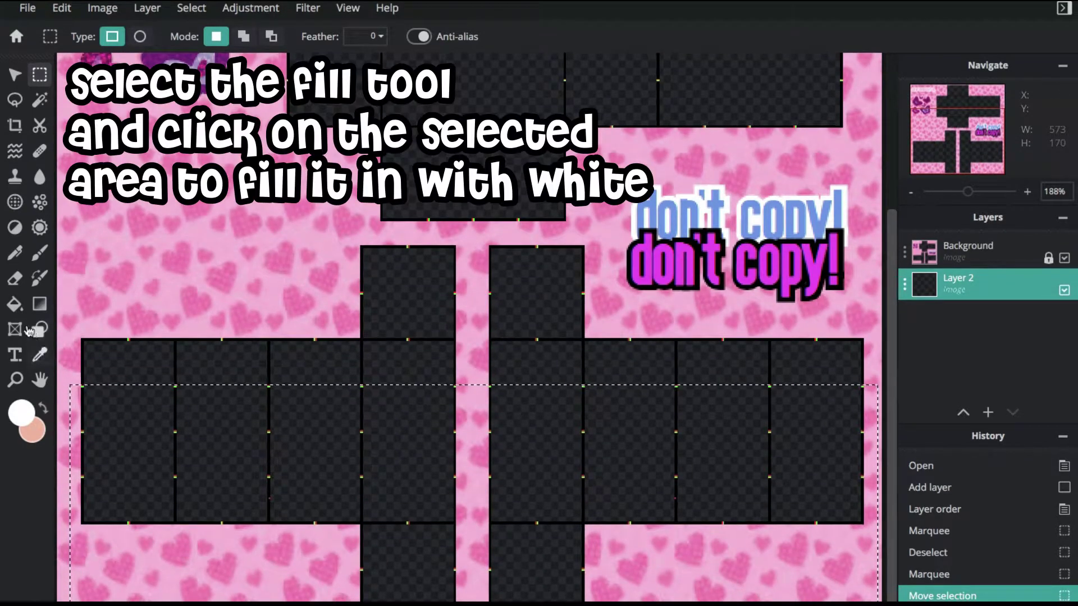
Fill the selected leg area with white and clear the selection
click(14, 306)
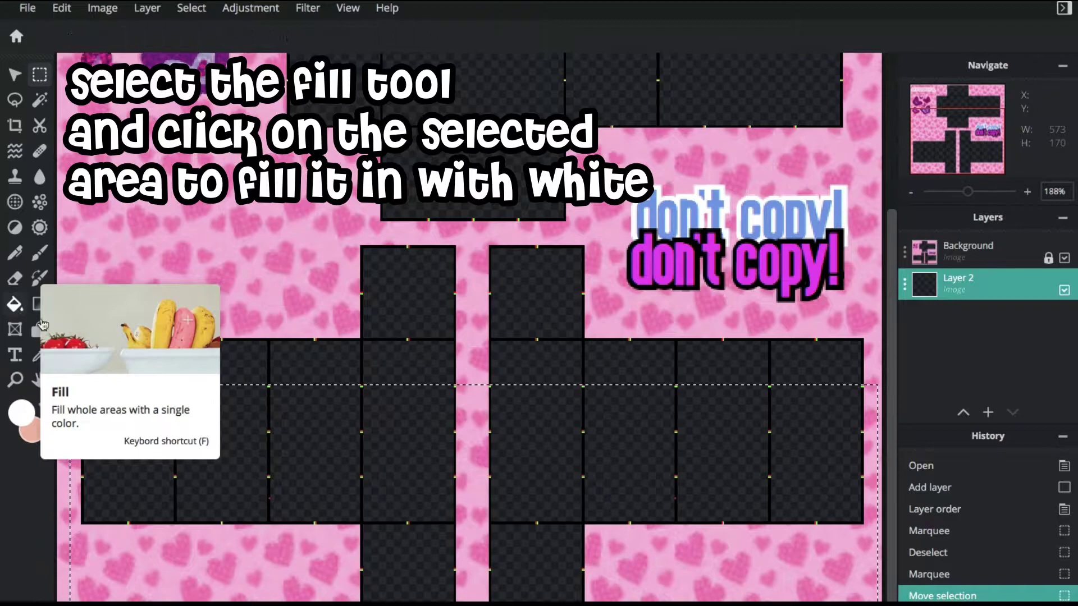
click(265, 446)
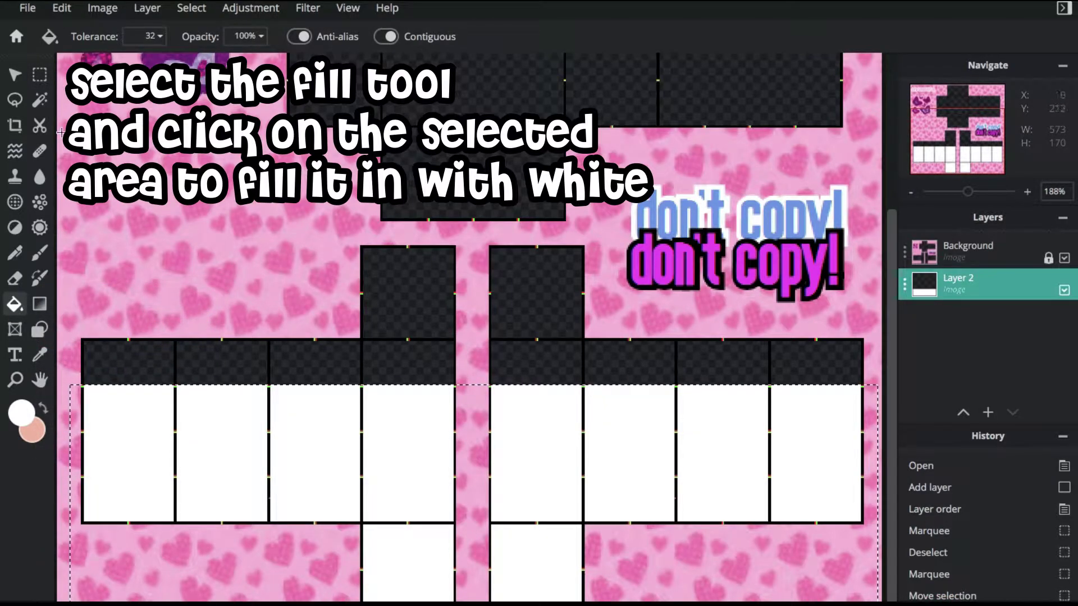
click(38, 76)
click(205, 319)
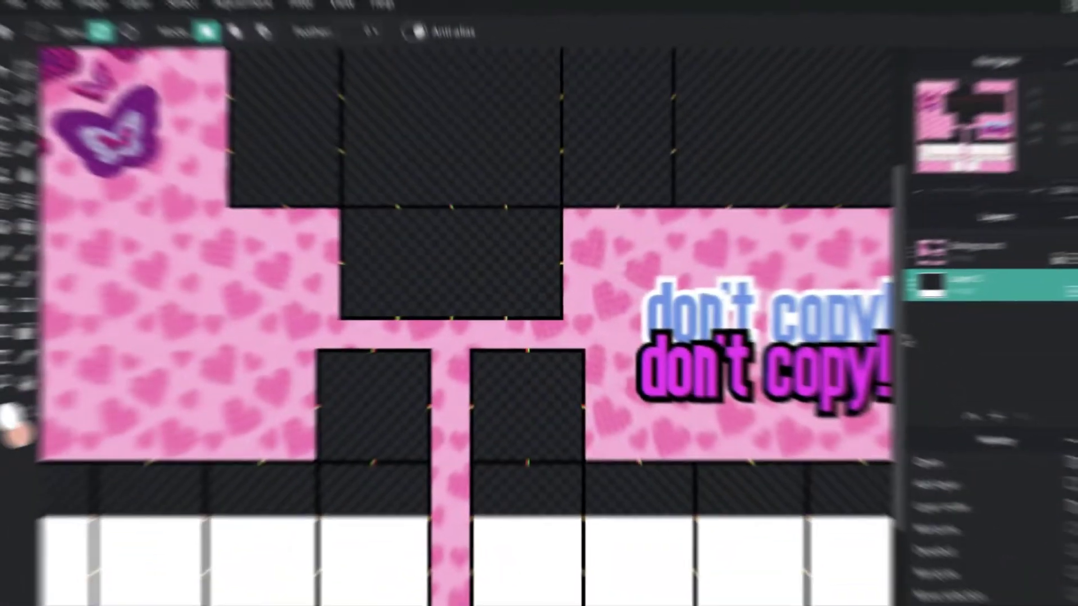
Add another empty layer between the template and the white fill layer
scroll(892, 314, down, 3)
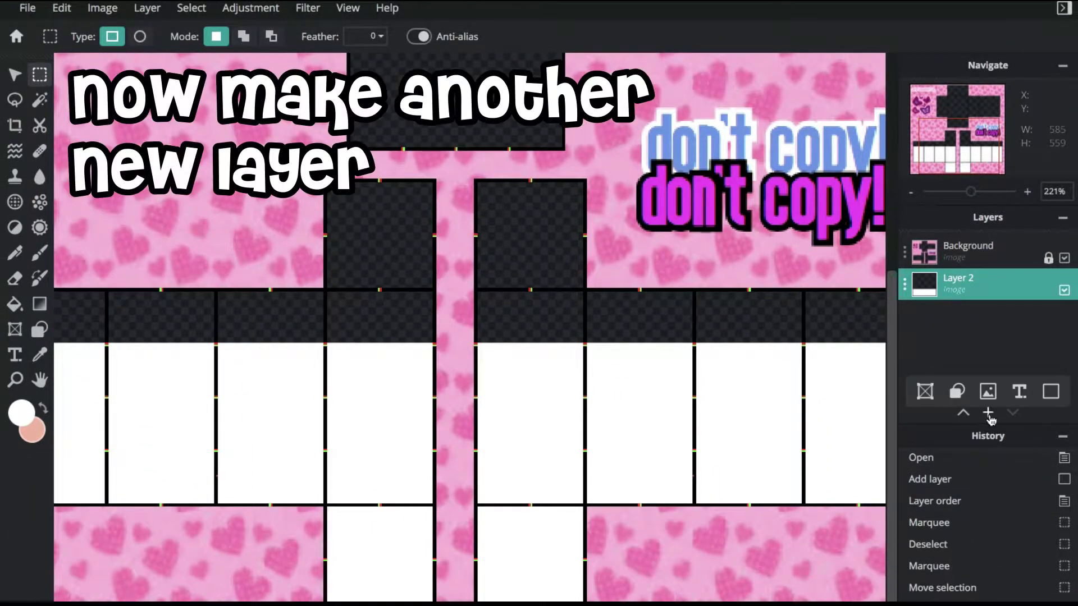
click(988, 414)
click(402, 328)
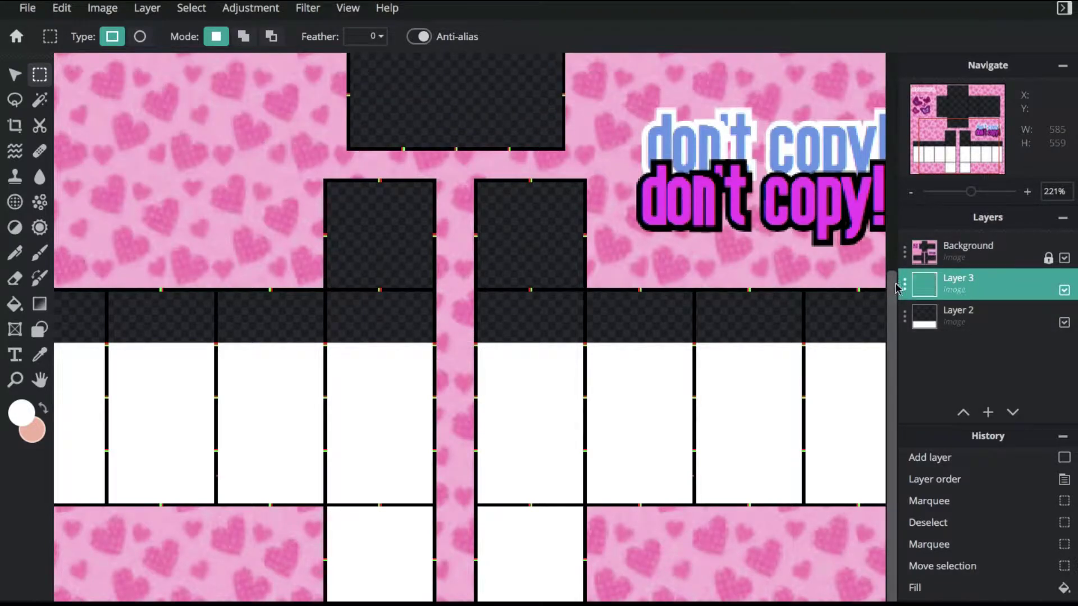
Marquee-select a thin strip about 265 × 2 px across the right leg panels, just below the white area's top edge
scroll(616, 390, down, 5)
scroll(290, 410, up, 6)
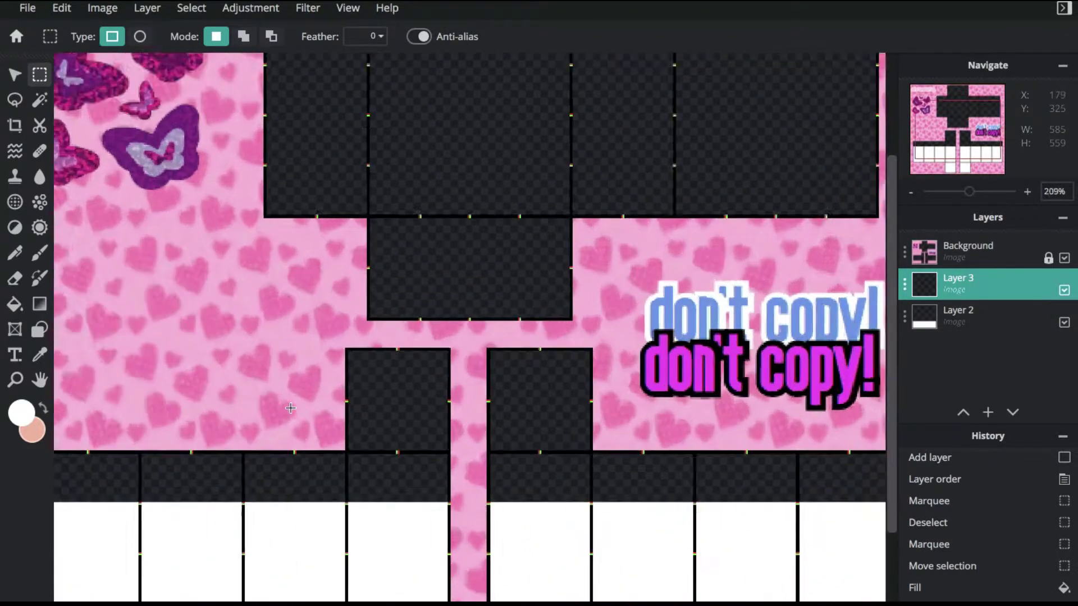
drag(891, 321, 893, 388)
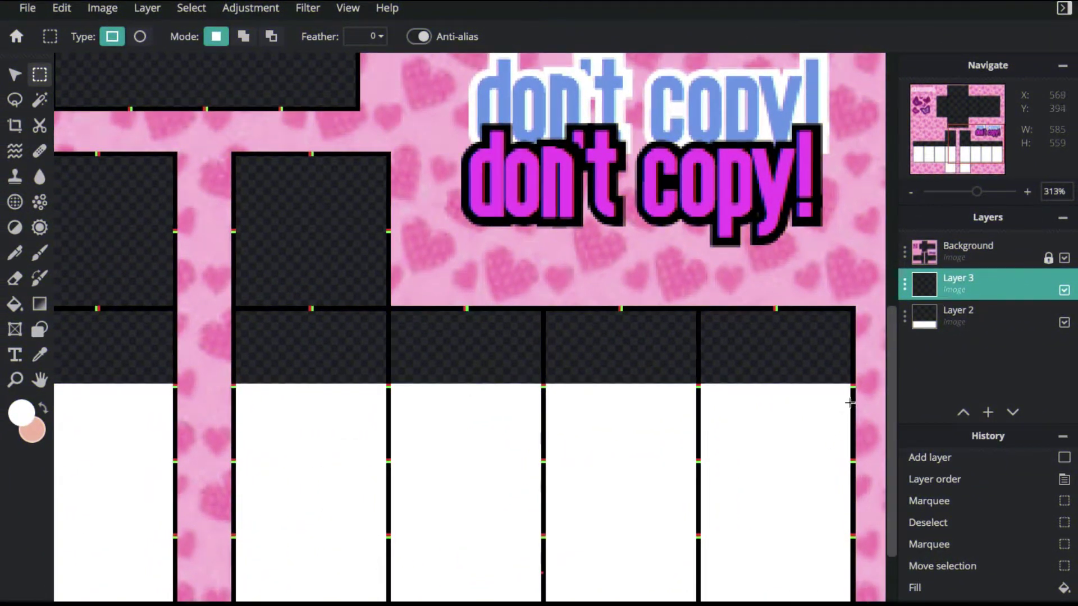
drag(850, 392, 238, 389)
scroll(234, 388, up, 3)
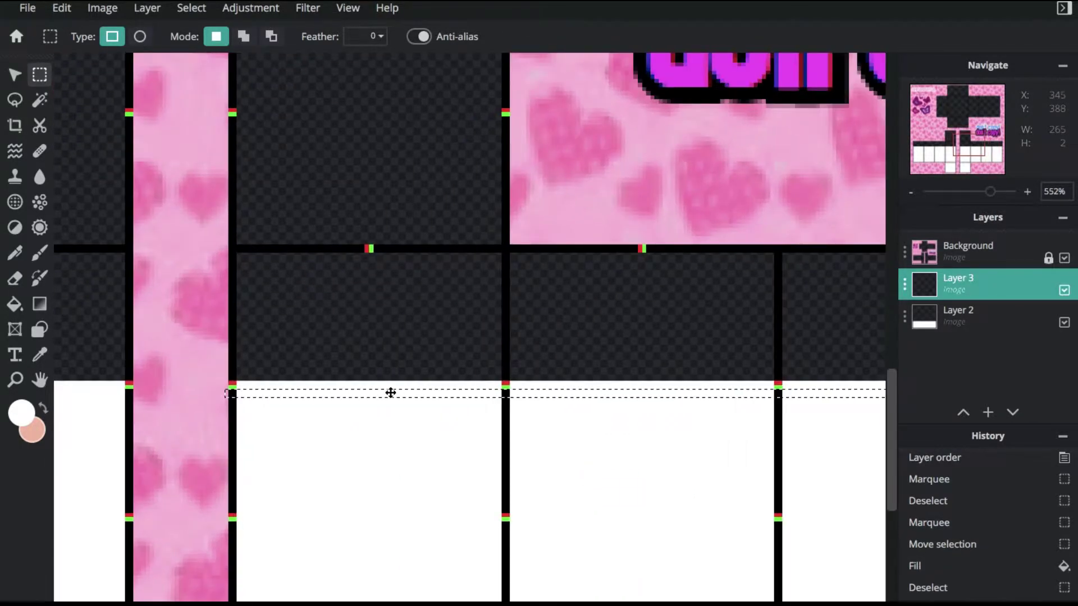
Set the foreground colour to gray #AAAAAA and fill the thin strip selection with it
click(23, 416)
drag(373, 230, 351, 290)
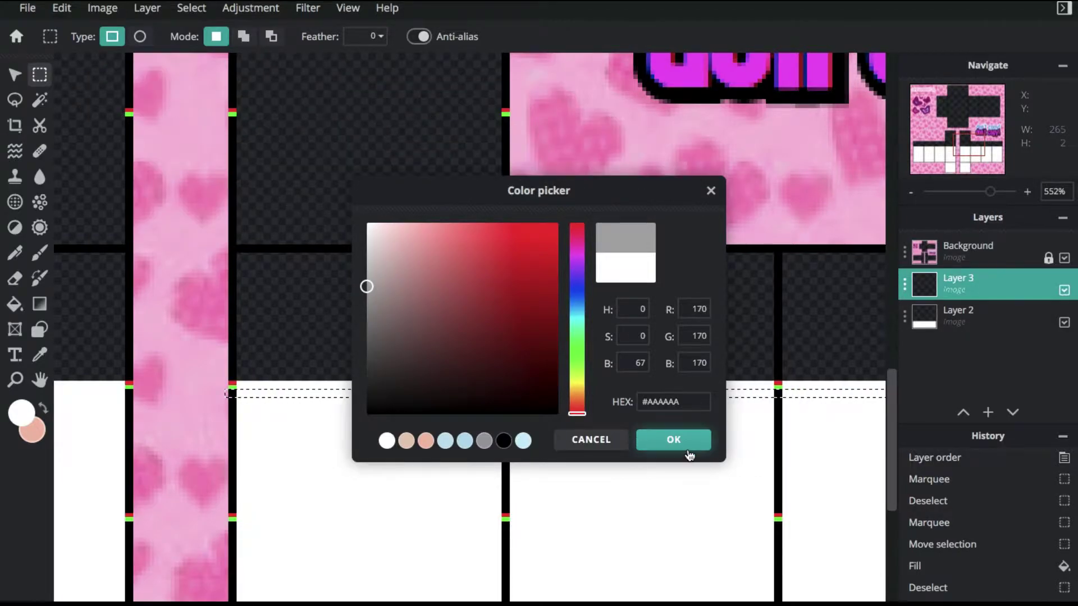
click(674, 441)
click(17, 308)
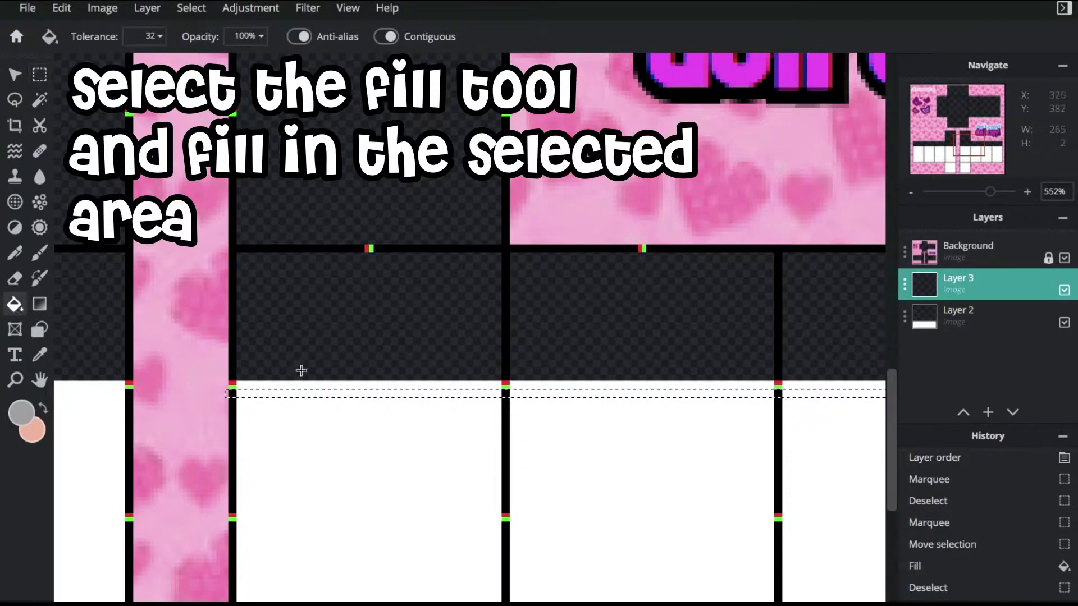
click(324, 394)
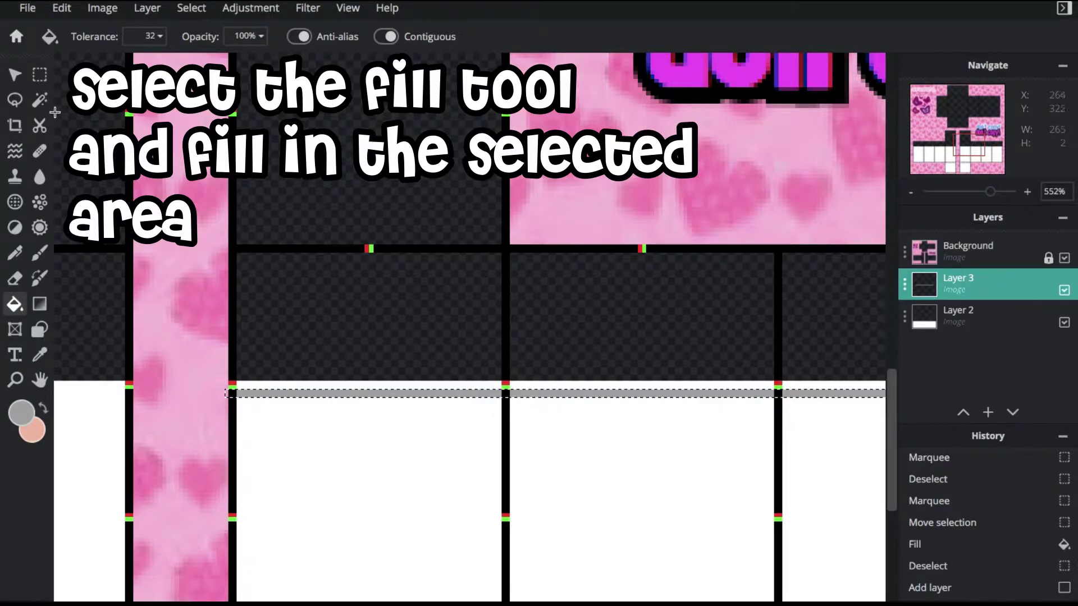
Nudge the gray strip up slightly toward the top edge of the white area
click(40, 77)
click(15, 75)
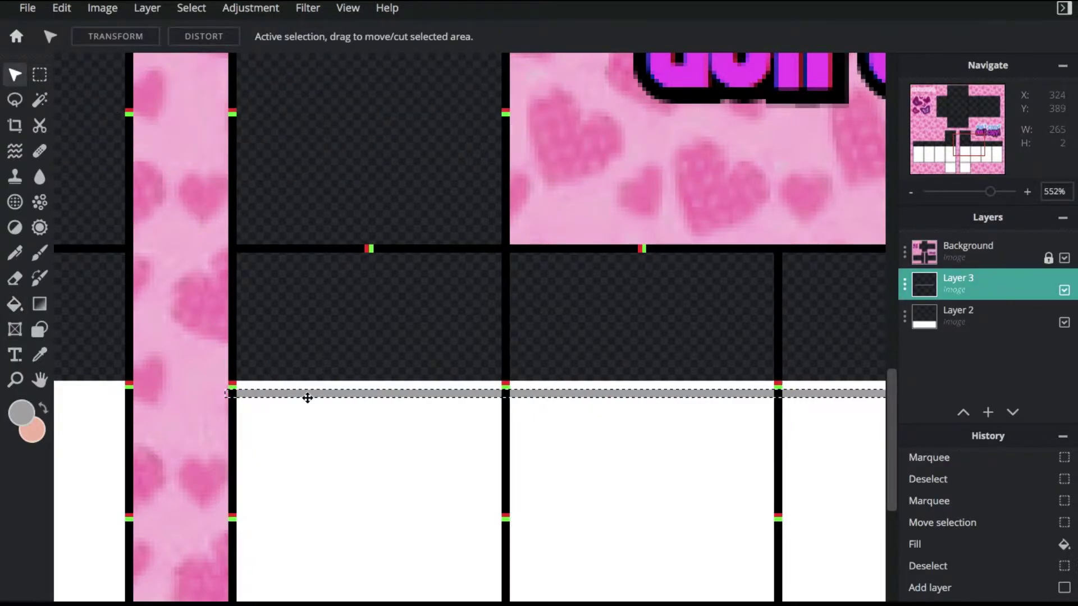
key(Up)
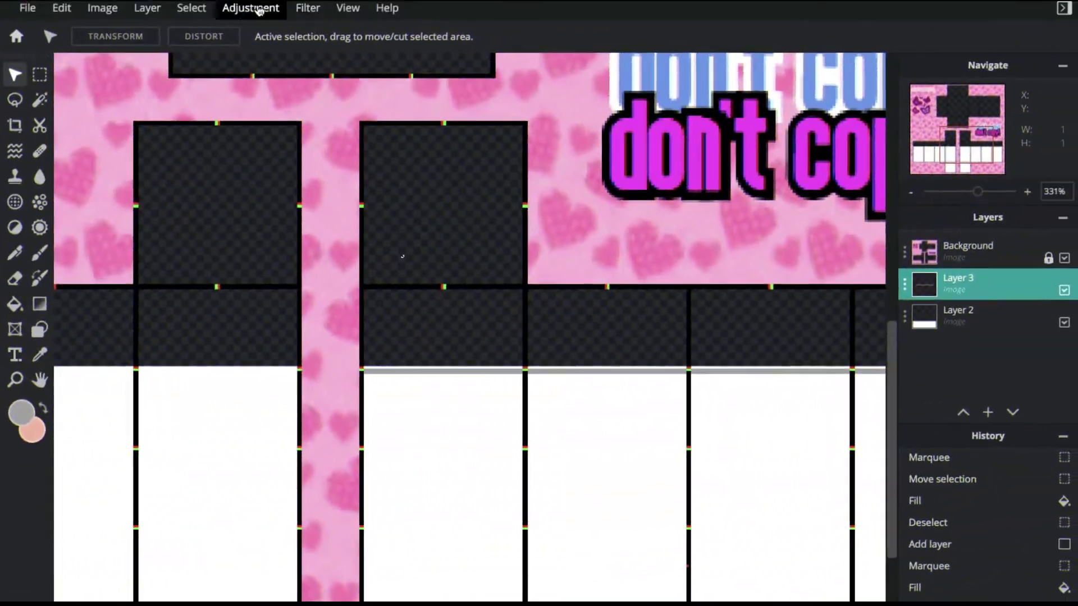
click(38, 78)
click(18, 80)
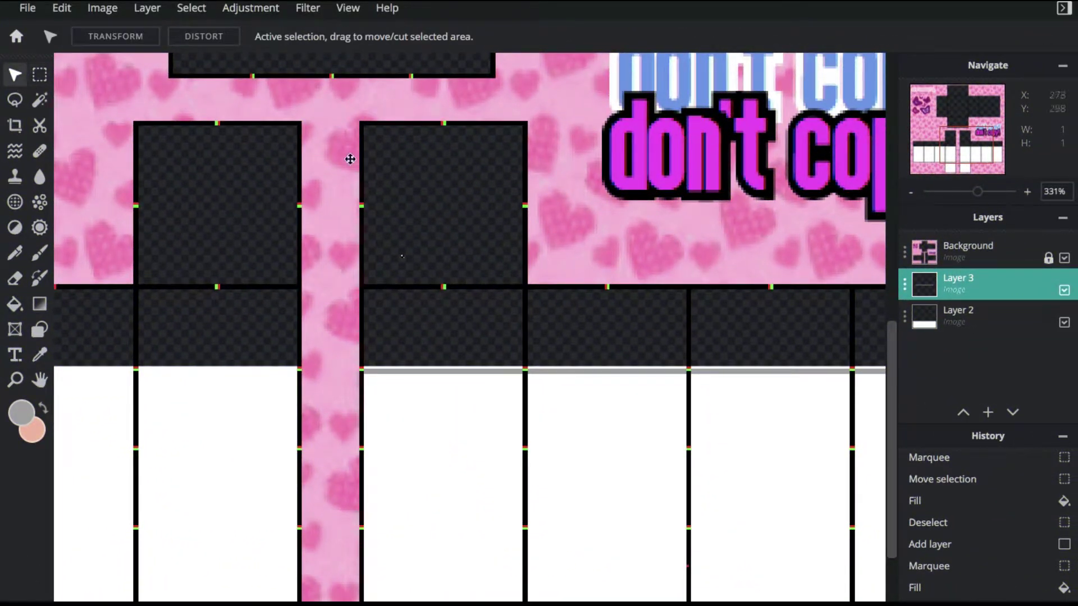
Duplicate Layer 3 with the gray strip and clear the stray selection
click(905, 286)
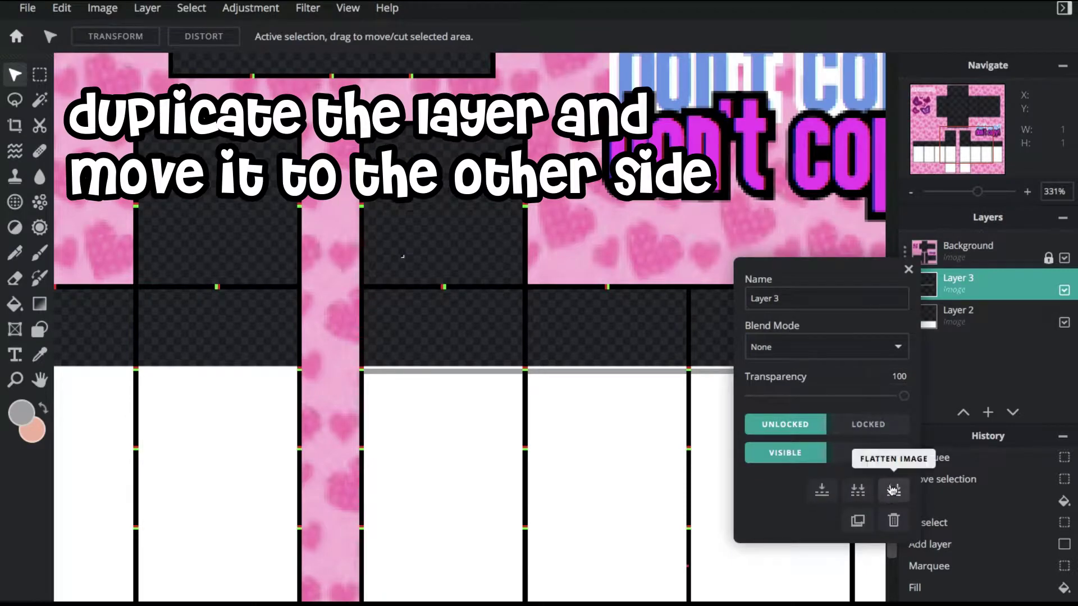
click(859, 519)
click(40, 83)
click(19, 80)
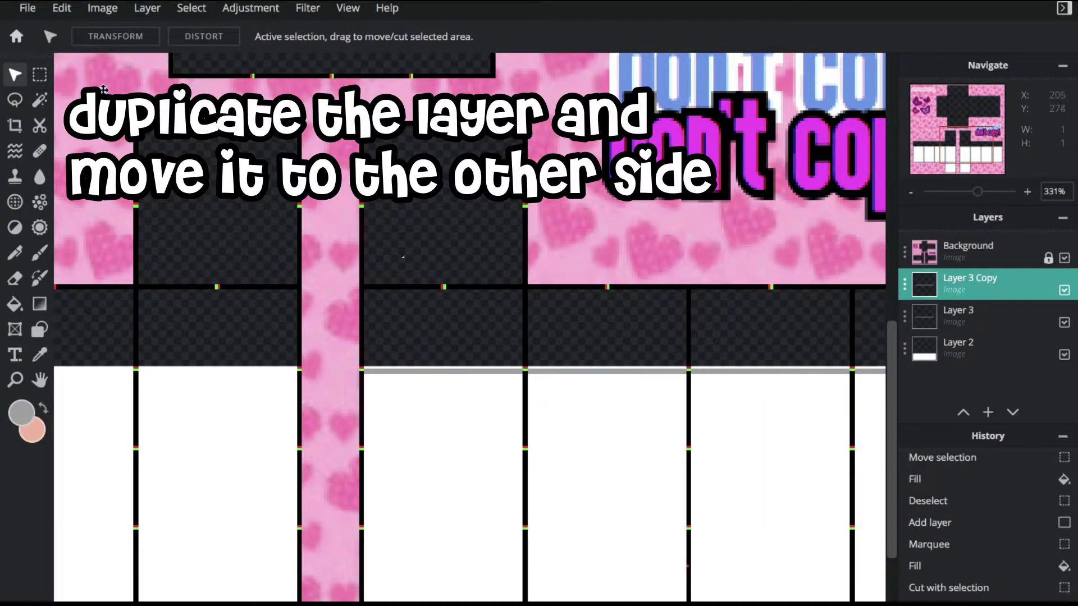
click(42, 82)
click(64, 98)
click(20, 82)
Move the duplicated gray strip across to the left leg panels at X 17, Y 387, then deselect the layer
drag(679, 376, 264, 371)
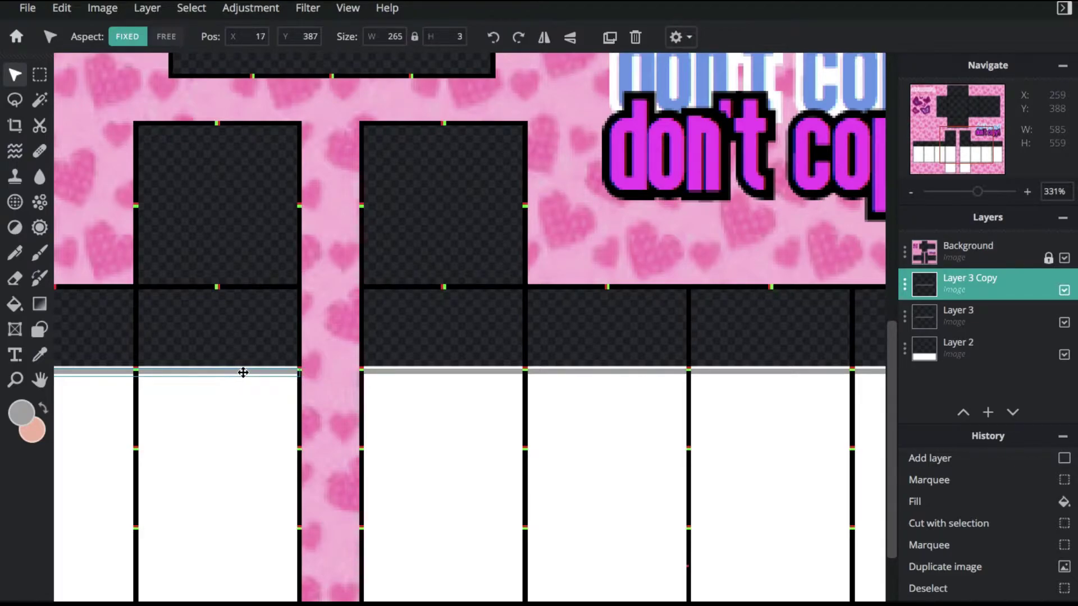
drag(243, 373, 244, 372)
scroll(308, 414, down, 6)
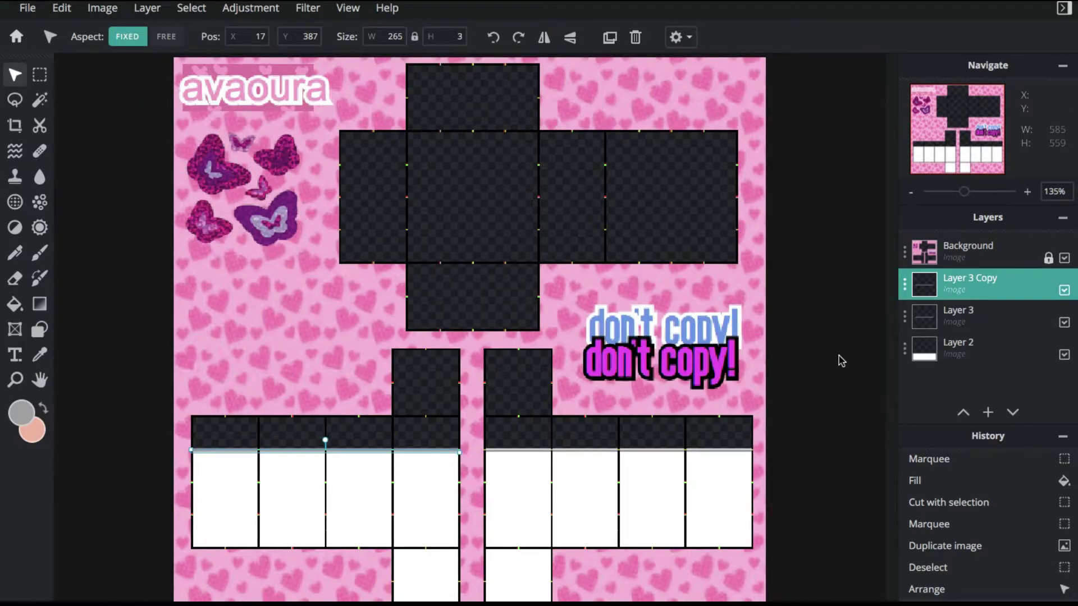
click(841, 361)
Merge Layer 3 Copy down into Layer 3 so both gray strips share one layer
scroll(645, 393, up, 3)
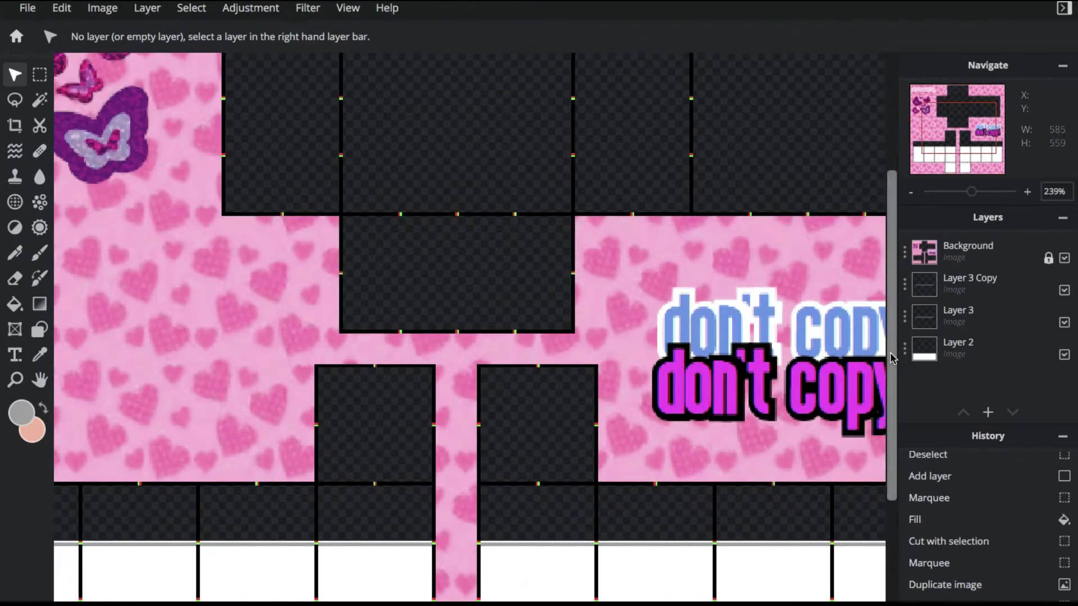
scroll(892, 359, down, 4)
click(909, 284)
click(909, 282)
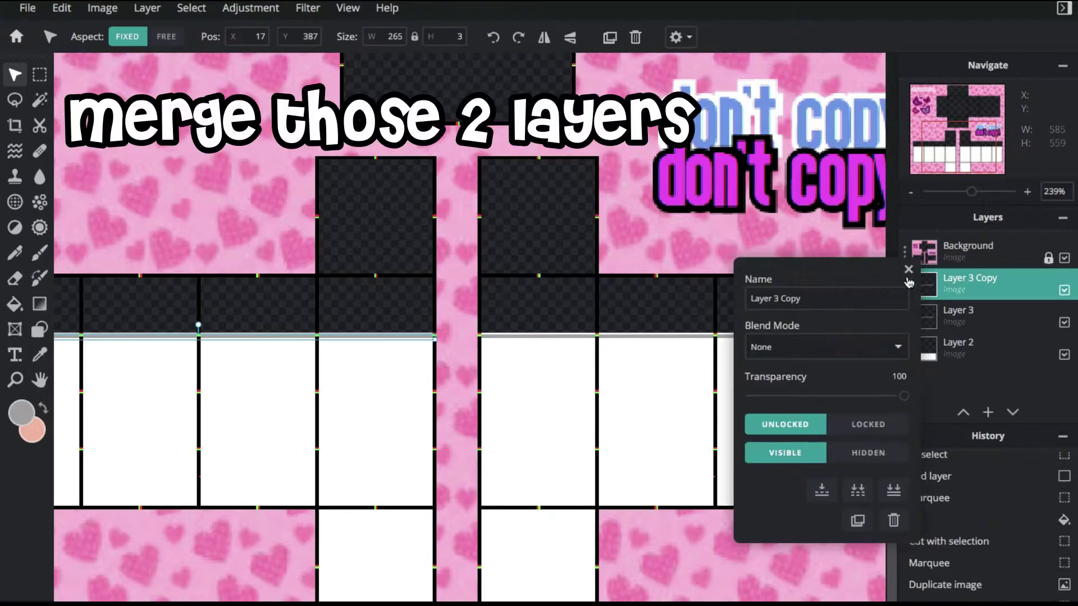
click(821, 492)
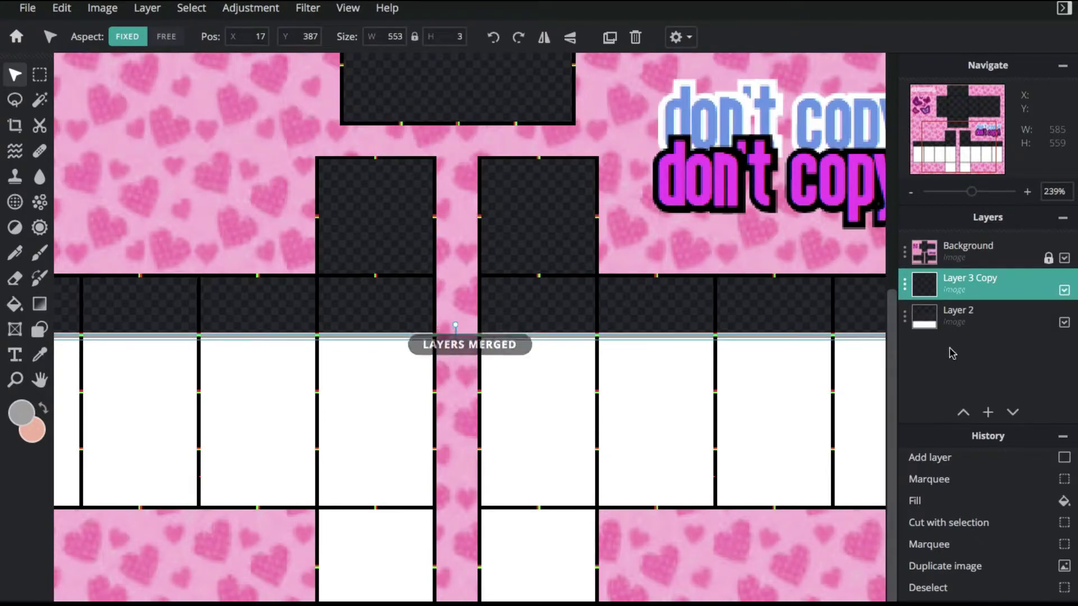
Add a new empty layer above the merged gray strip layer
click(986, 414)
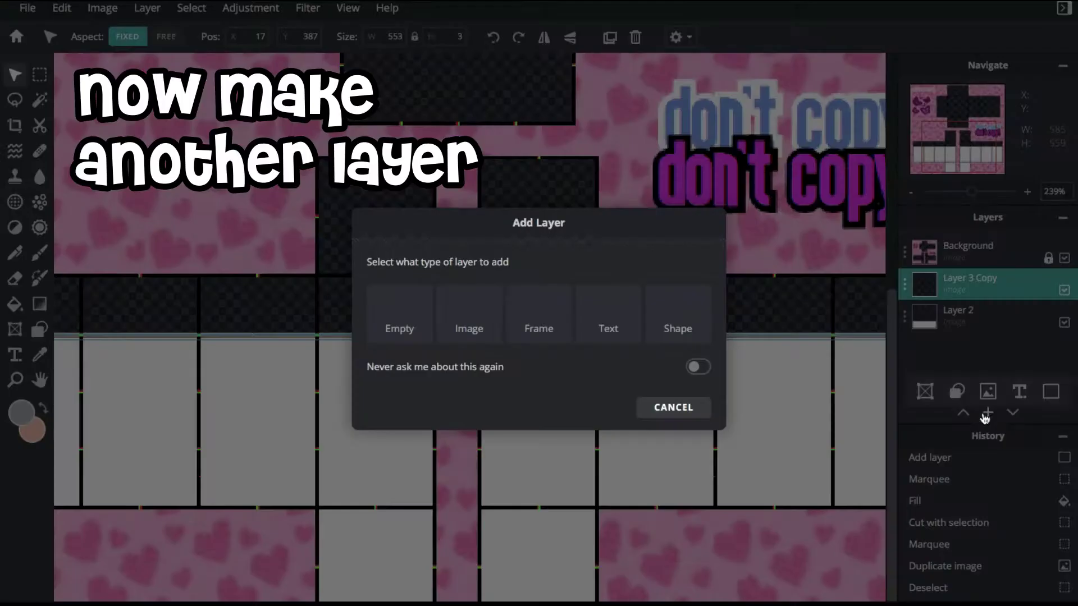
click(395, 329)
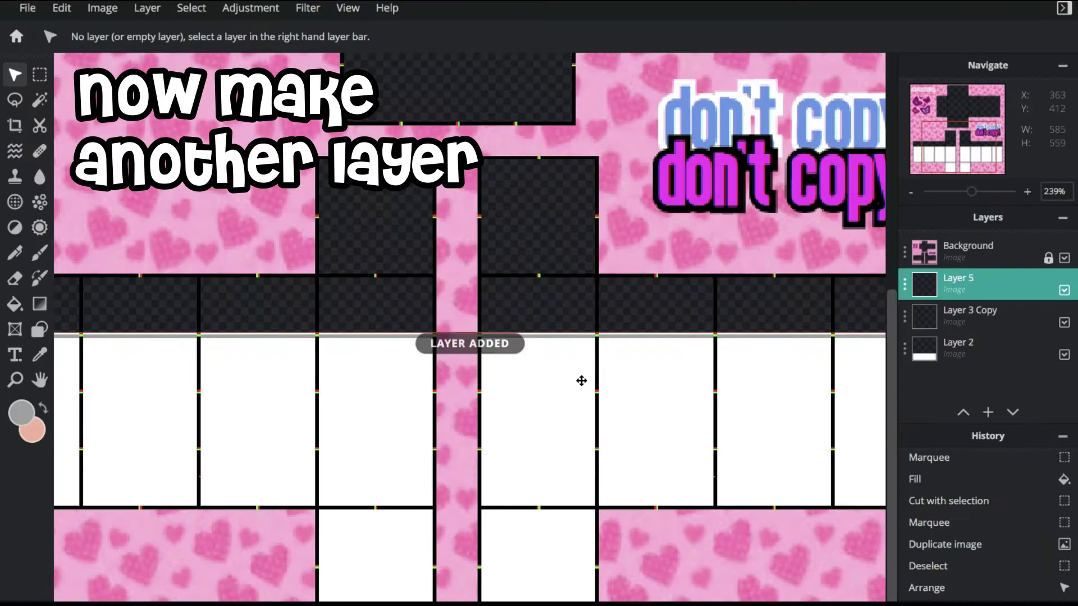
Marquee-select a 1 px wide, 96 px tall strip on Layer 5 along the outer edge of the left leg's innermost panel, below the gray strip
click(40, 74)
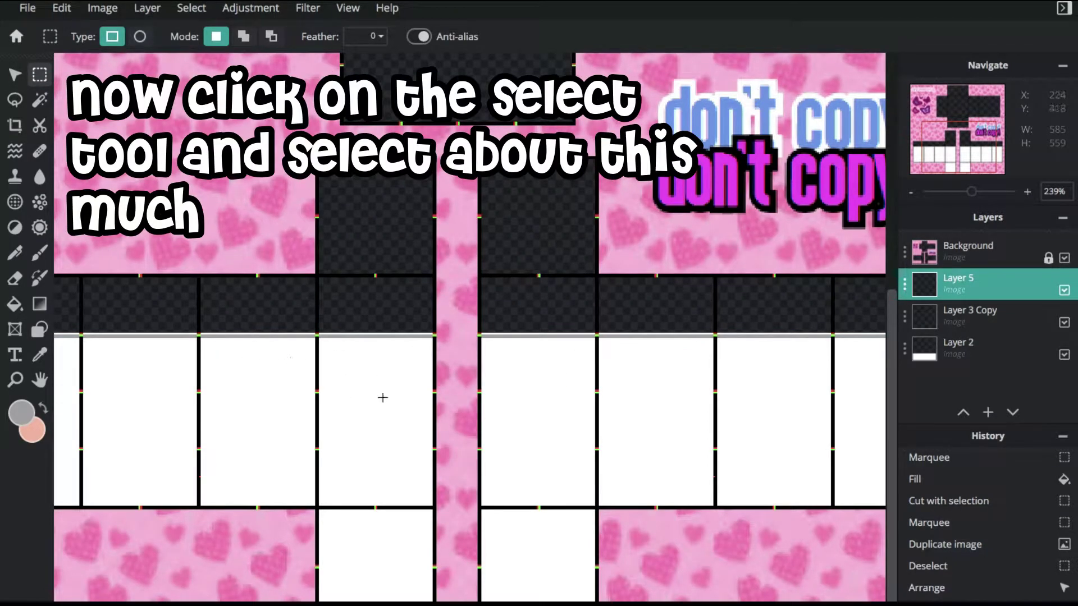
scroll(300, 371, up, 3)
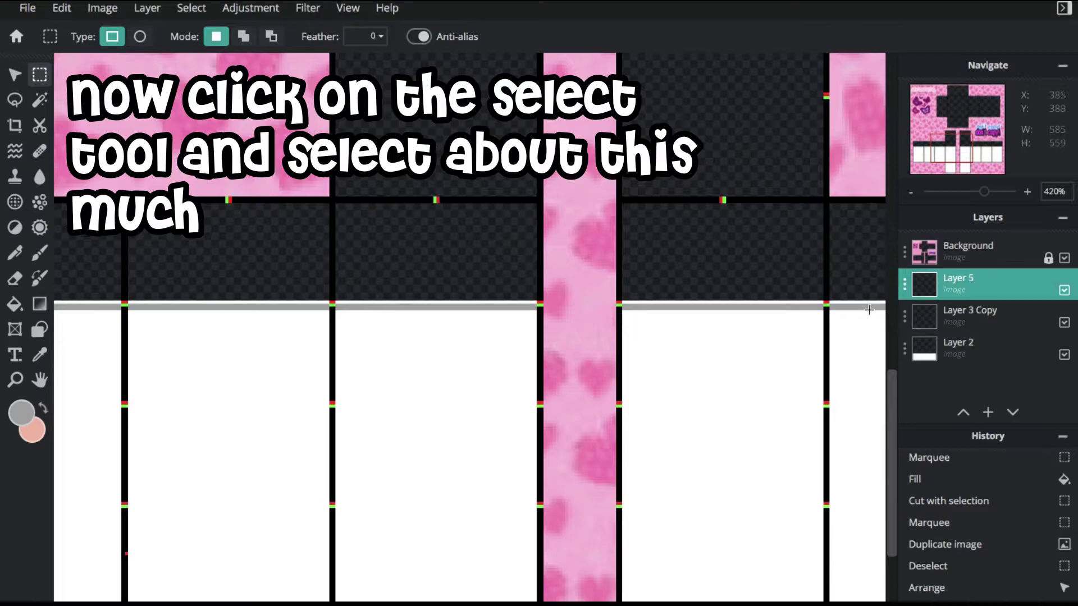
drag(890, 374, 893, 430)
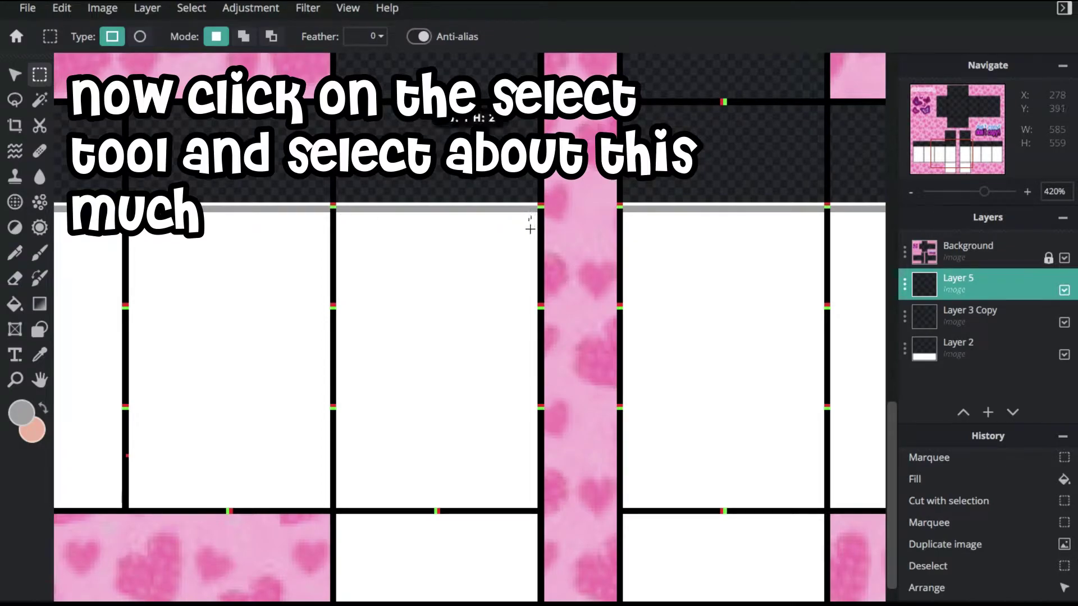
drag(532, 384, 532, 509)
click(338, 216)
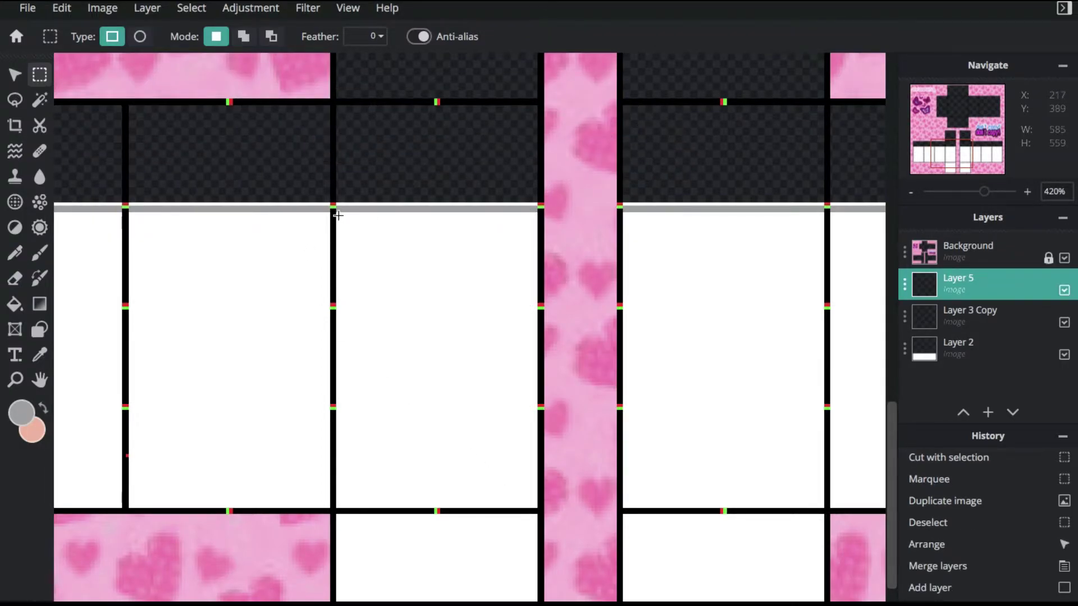
drag(340, 213, 344, 226)
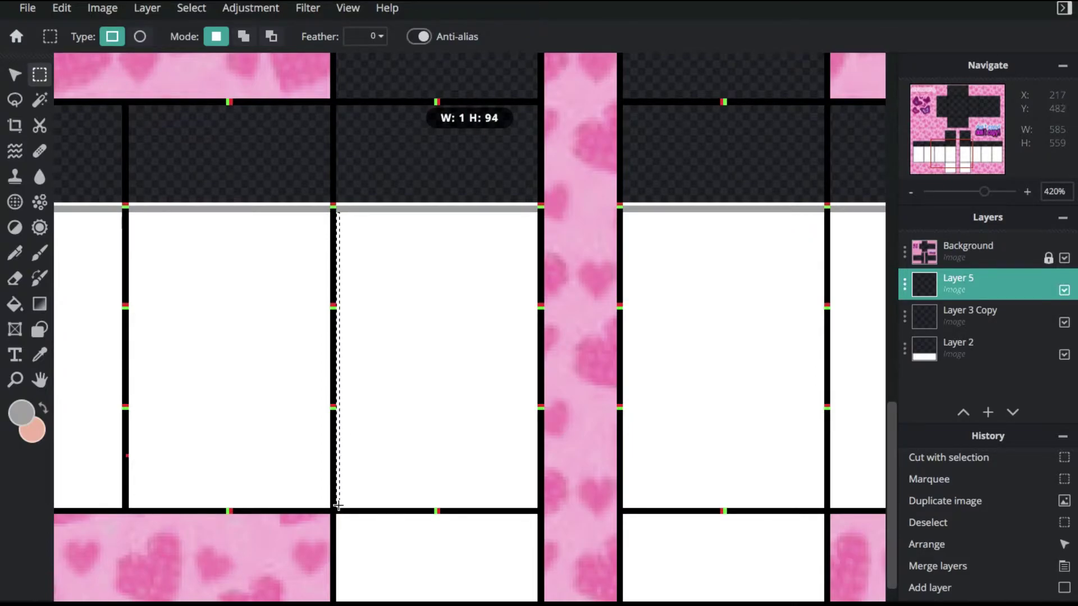
drag(338, 512, 339, 512)
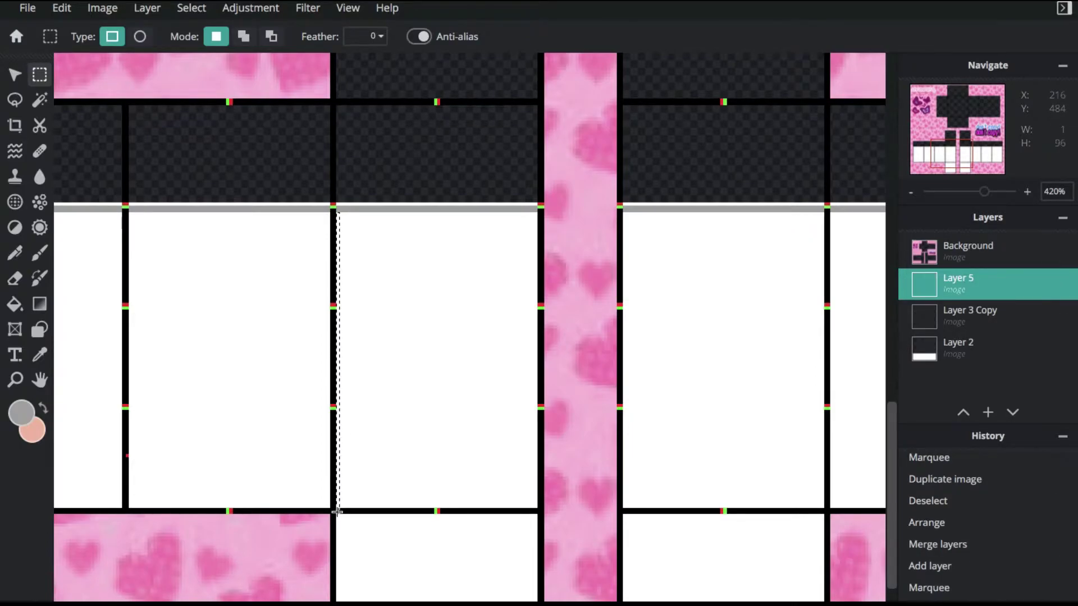
Fill the selected strip with gray and clear the selection, leaving the thin vertical line ready to move
click(15, 304)
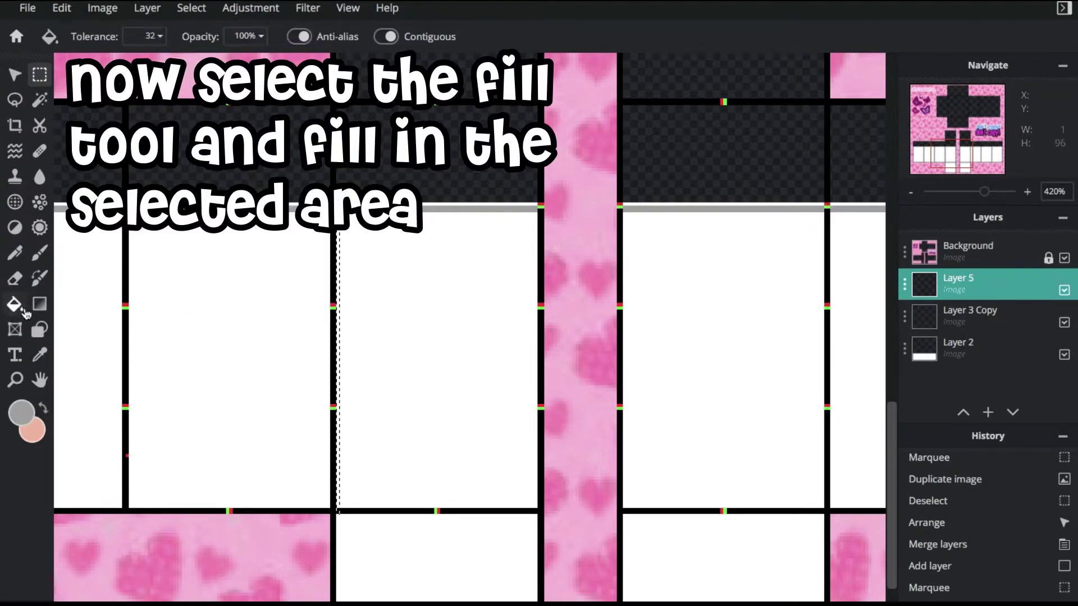
click(338, 236)
click(39, 74)
click(15, 75)
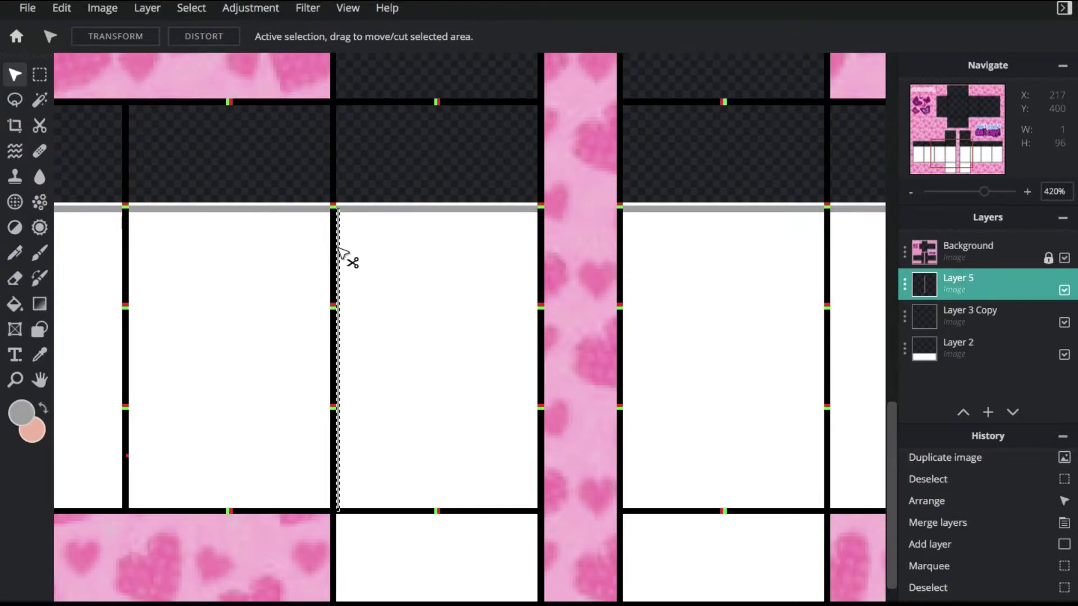
click(35, 75)
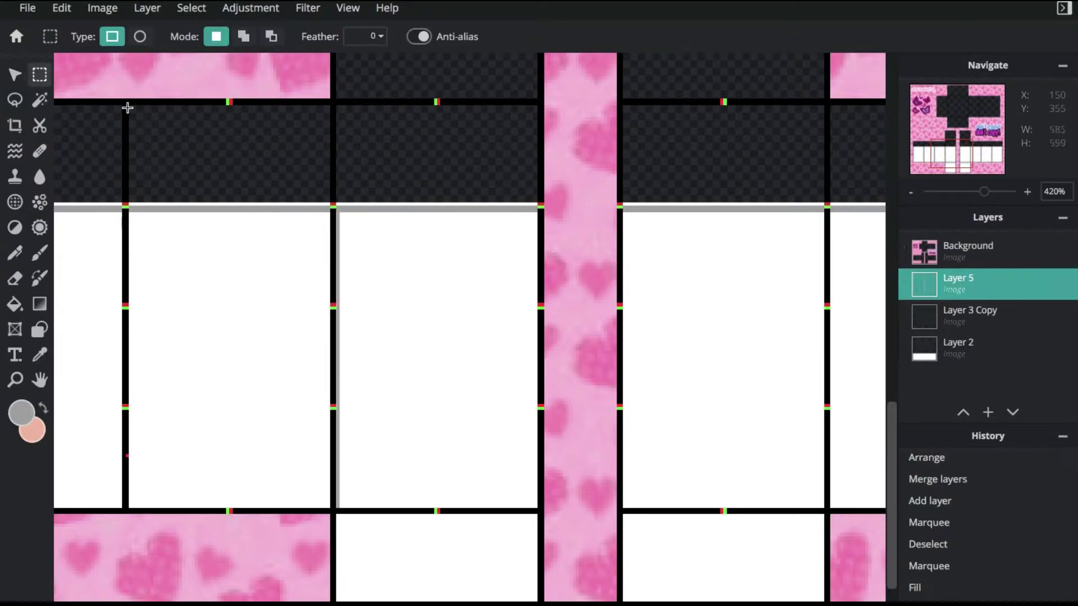
click(15, 79)
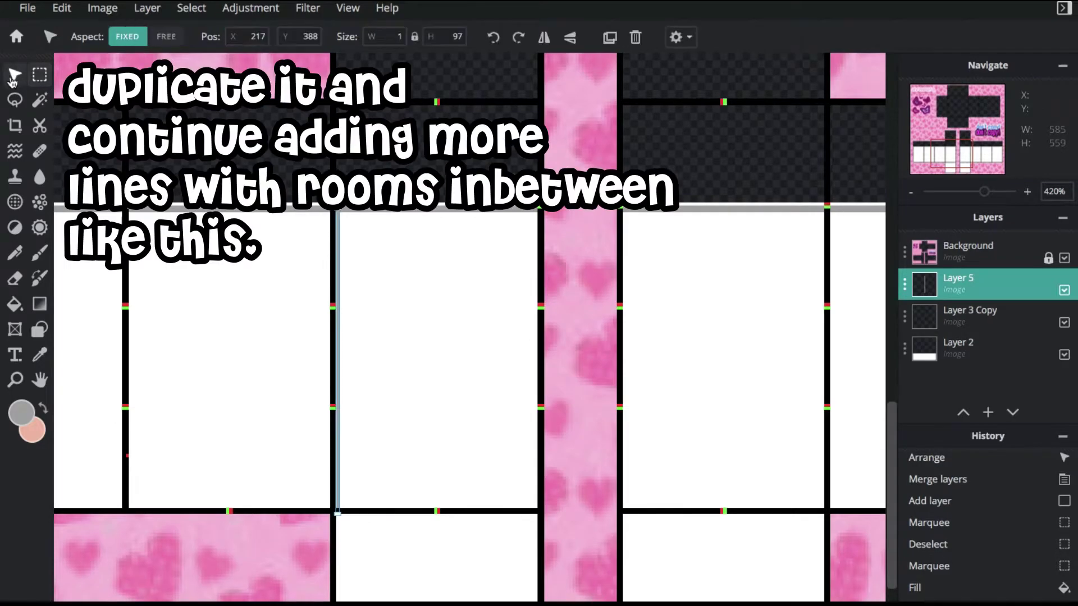
Duplicate the gray line into evenly spaced copies beside the original and merge the copies into one 5 px wide layer
click(610, 37)
drag(337, 301, 357, 326)
click(610, 37)
click(609, 38)
key(ctrl+e)
key(ctrl+e)
key(ctrl+e)
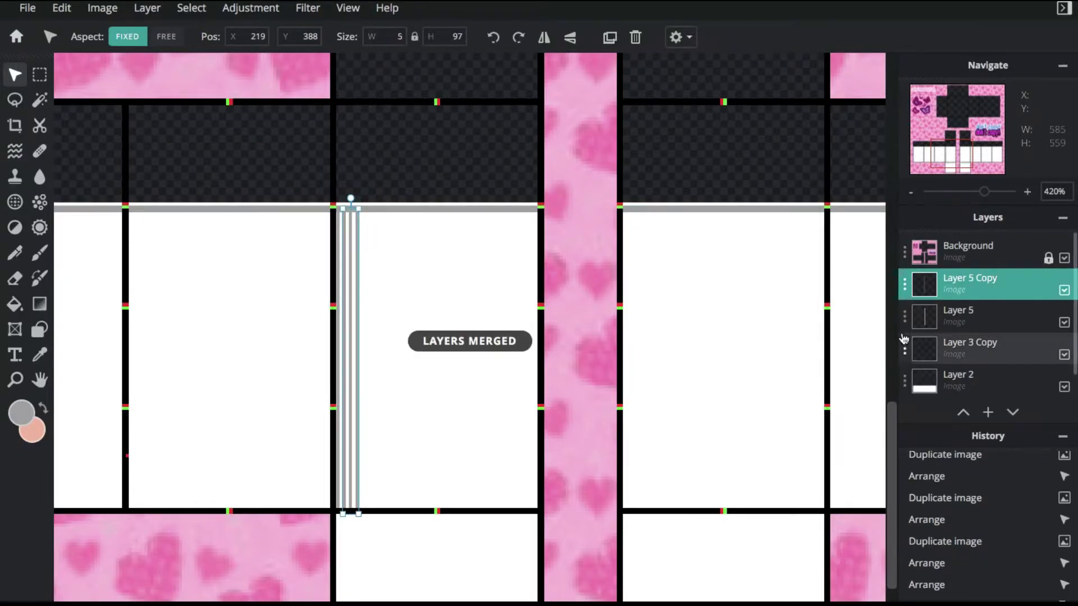
Repeatedly duplicate, space and merge the stripes to fill the panel, and place a 63 px wide copy on the adjoining panel at X 151, Y 388
click(610, 37)
drag(350, 275, 258, 289)
key(ctrl+e)
click(610, 37)
key(ctrl+e)
click(610, 37)
key(ctrl+e)
click(610, 37)
scroll(759, 106, left, 7)
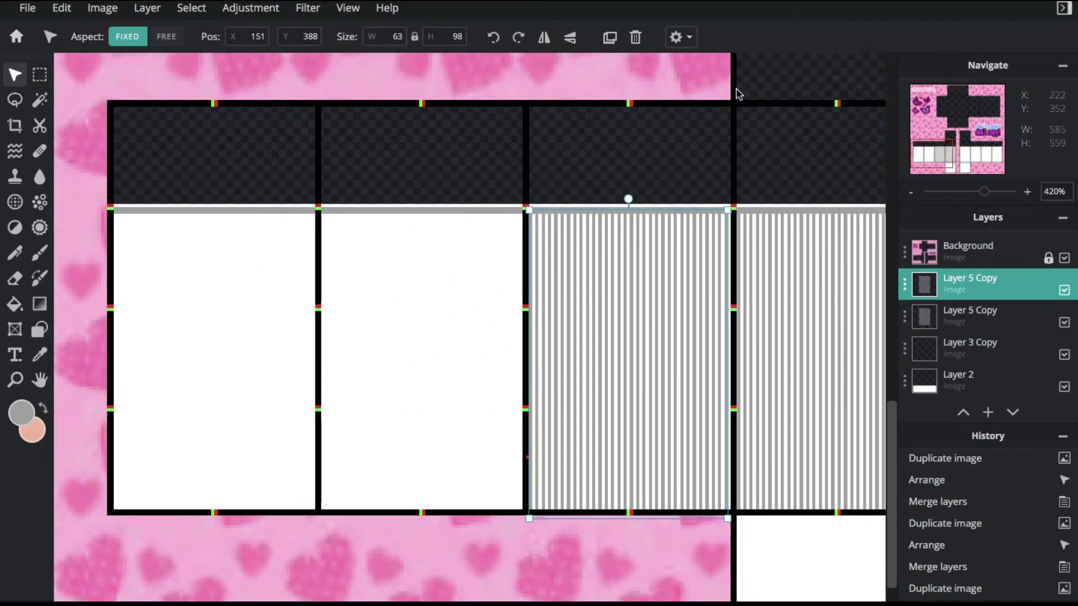
Merge the two striped panels, duplicate them onto the two outer left leg panels at X 19, Y 388, and merge the layers
key(ctrl+e)
key(ctrl+j)
drag(765, 267, 374, 266)
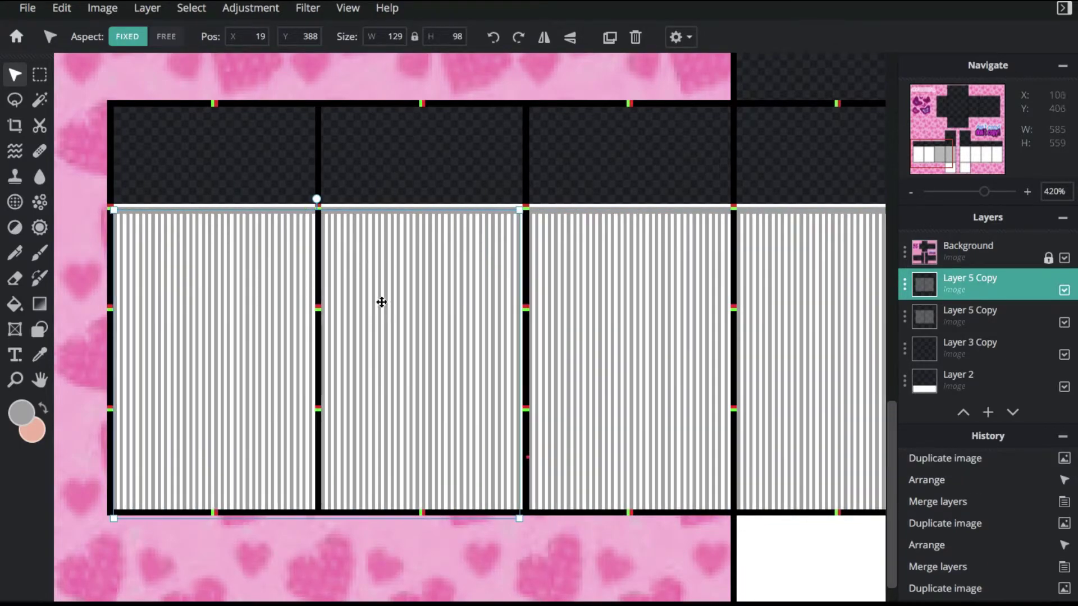
key(ctrl+e)
Duplicate the full set of left leg stripes and move the copy onto the right leg panels at X 308, Y 388
scroll(775, 581, right, 10)
key(ctrl+j)
drag(217, 294, 401, 277)
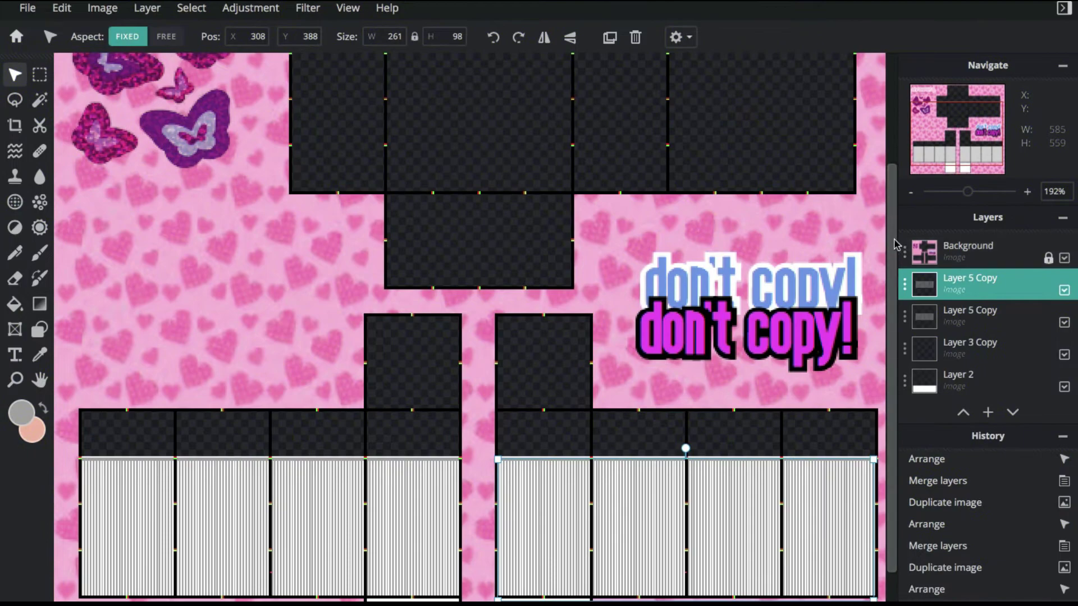
drag(892, 274, 891, 445)
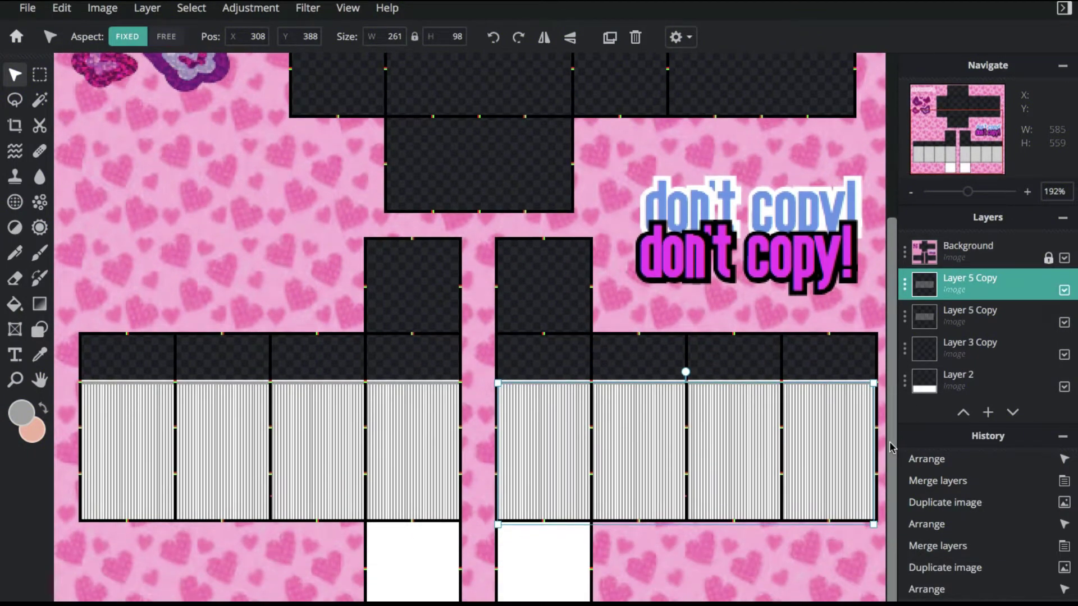
click(575, 363)
click(570, 435)
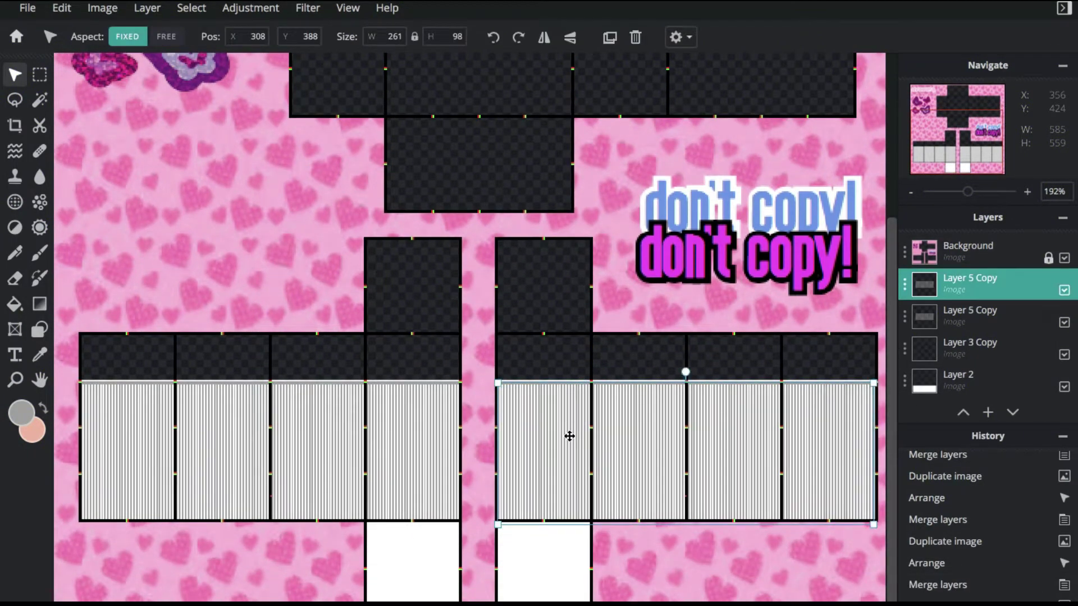
Duplicate the right leg stripes and align the copy over the white panel beneath that leg at X 308, Y 483
click(610, 38)
drag(644, 438, 645, 526)
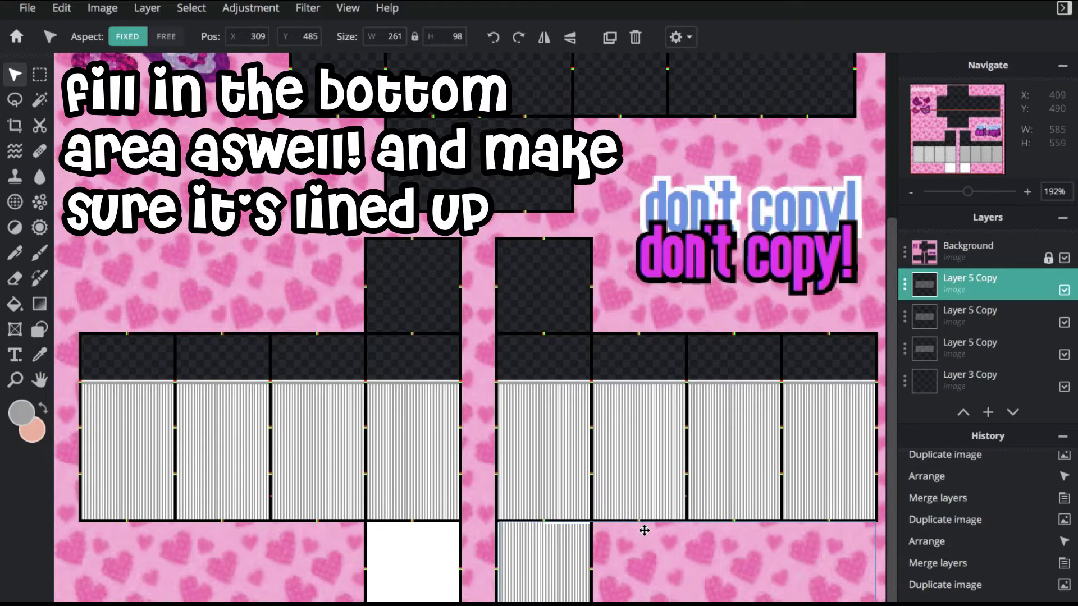
scroll(645, 505, up, 3)
scroll(541, 517, up, 4)
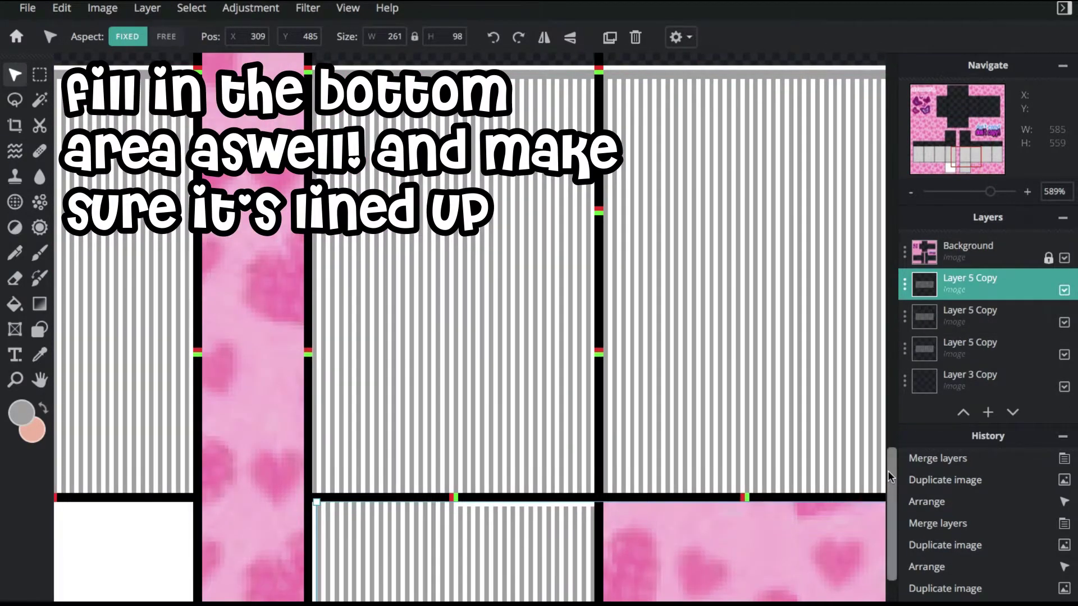
key(Up)
key(Up)
scroll(370, 387, down, 3)
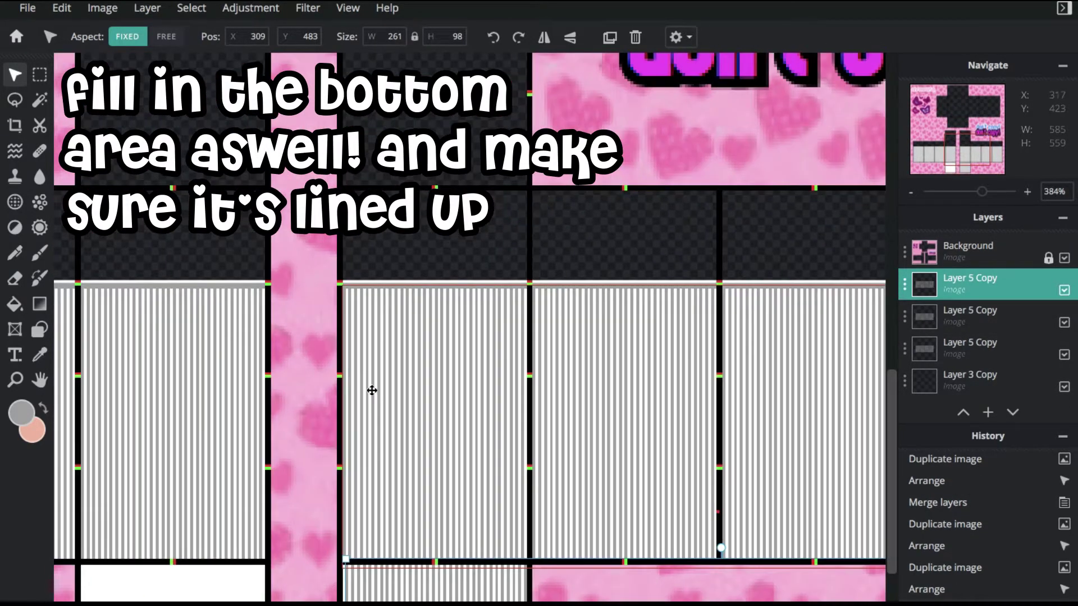
scroll(578, 457, up, 4)
drag(578, 457, 570, 457)
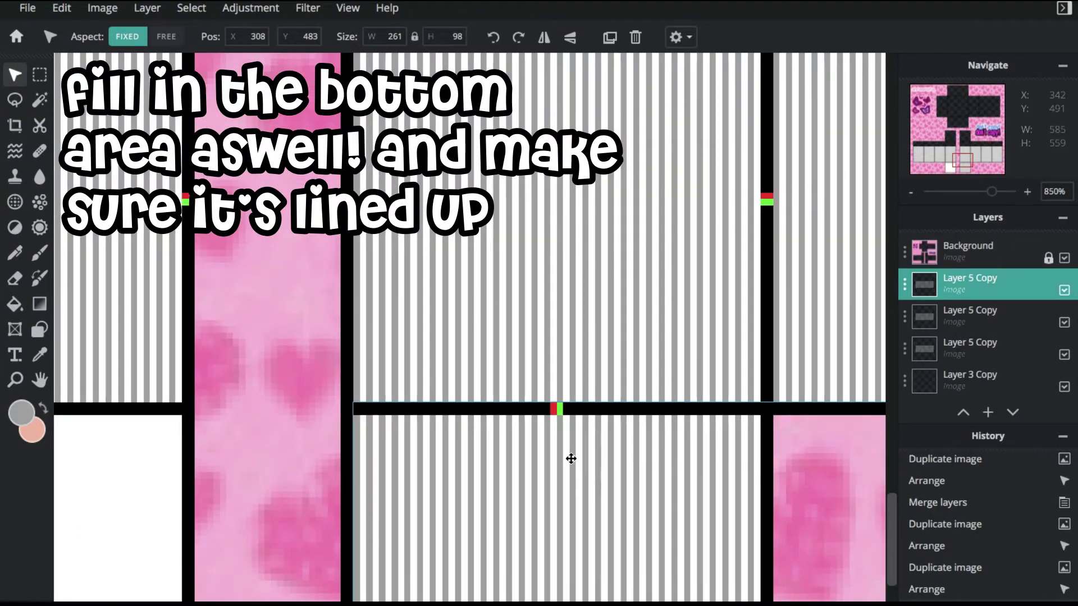
scroll(603, 451, down, 5)
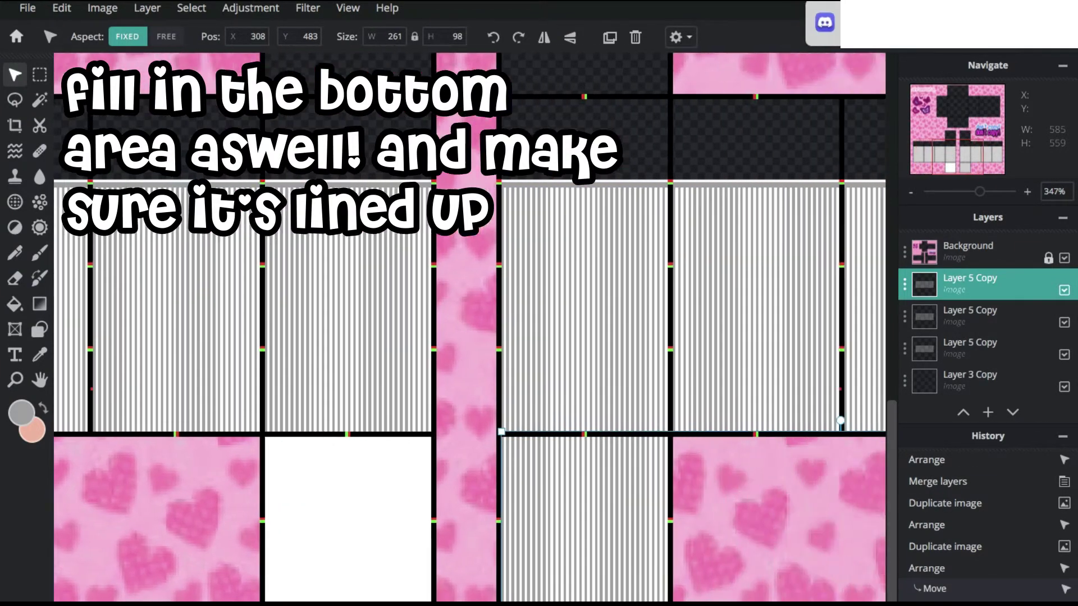
Duplicate the lower stripes and move the copy over the white panel beneath the left leg at X 217, Y 484
drag(605, 451, 714, 451)
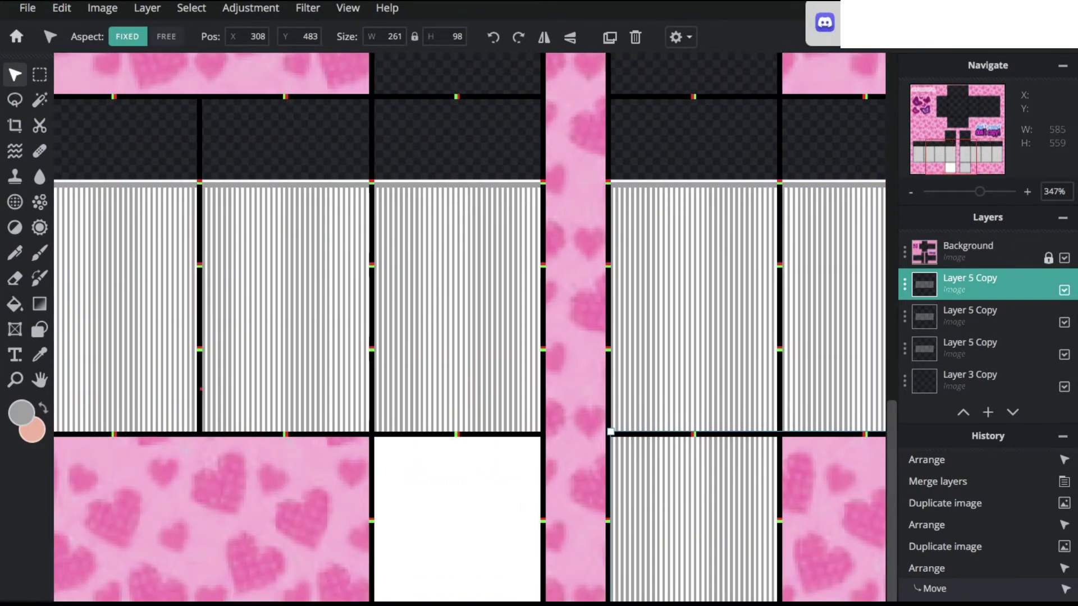
click(610, 37)
drag(731, 497, 494, 501)
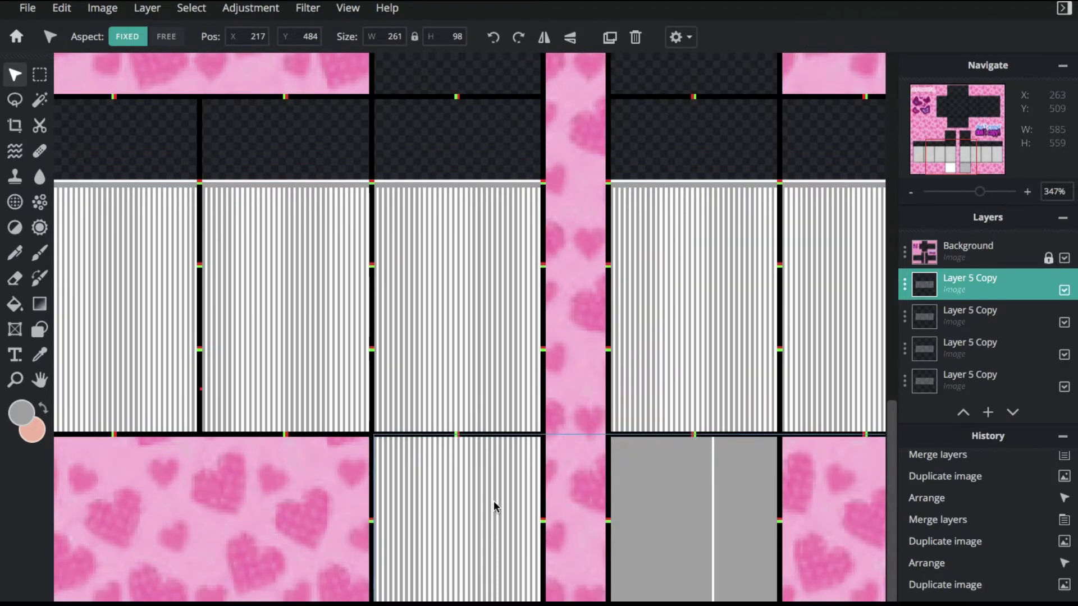
Marquee-select the part of the copied stripes overlapping the right leg's lower panel, delete it, and deselect
click(39, 75)
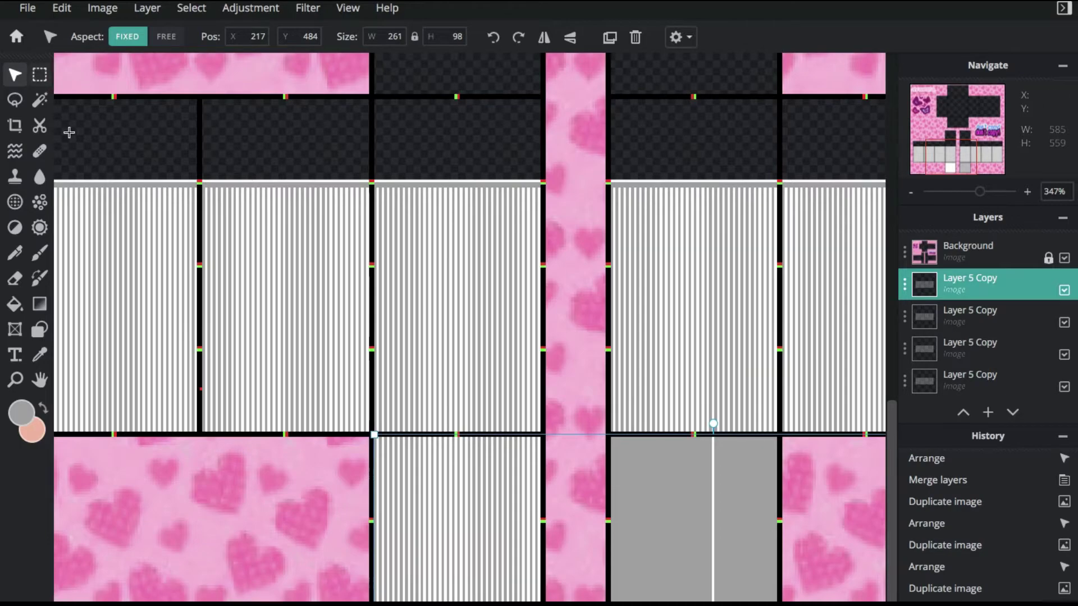
click(831, 540)
drag(866, 603, 585, 434)
key(Delete)
click(572, 413)
Merge all the Layer 5 Copy stripe layers into a single layer
scroll(572, 413, down, 5)
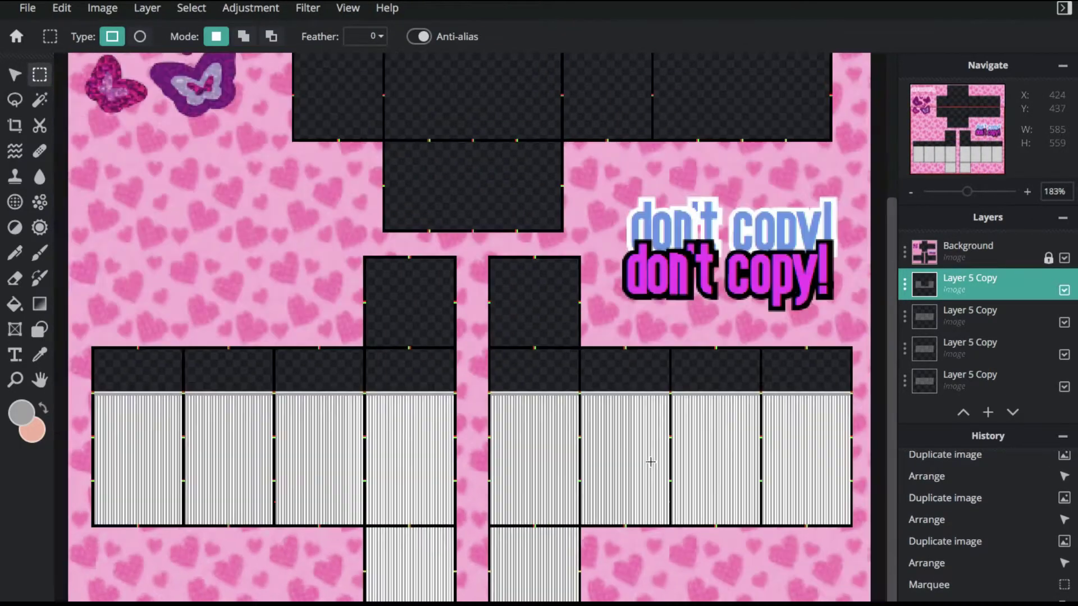
scroll(724, 406, up, 2)
scroll(886, 344, down, 3)
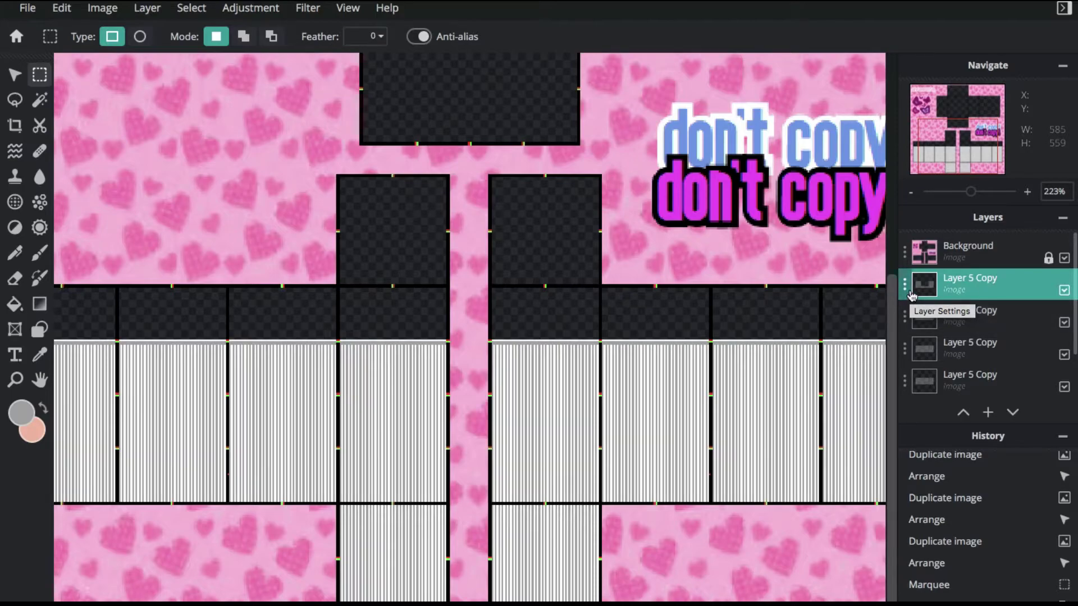
key(alt)
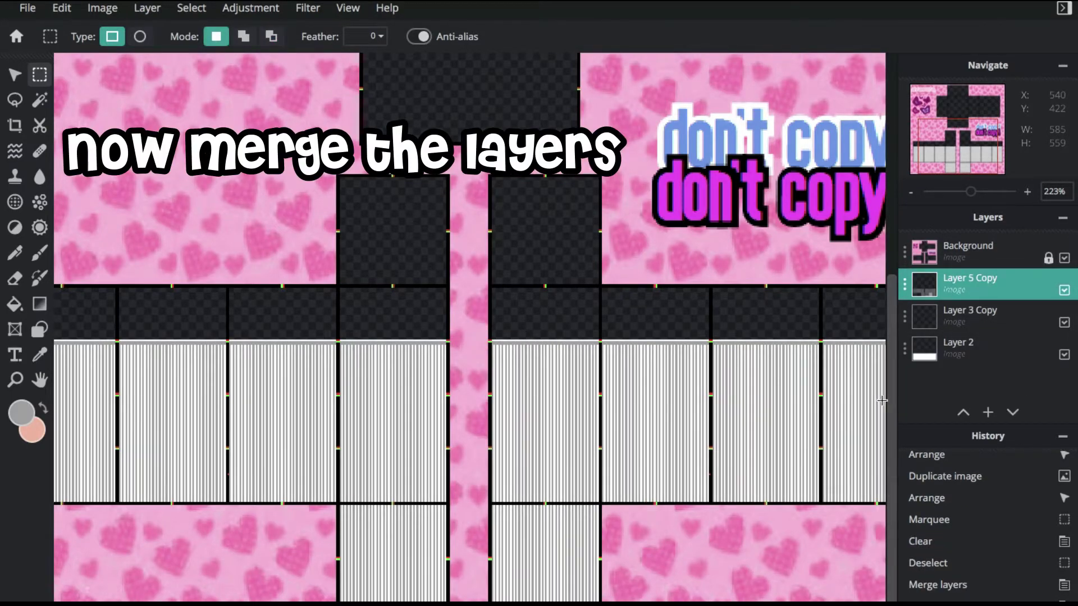
Set the transparency of Layer 3 Copy, which holds the gray waistband strips, to 30 and deselect the layer
click(924, 319)
click(12, 82)
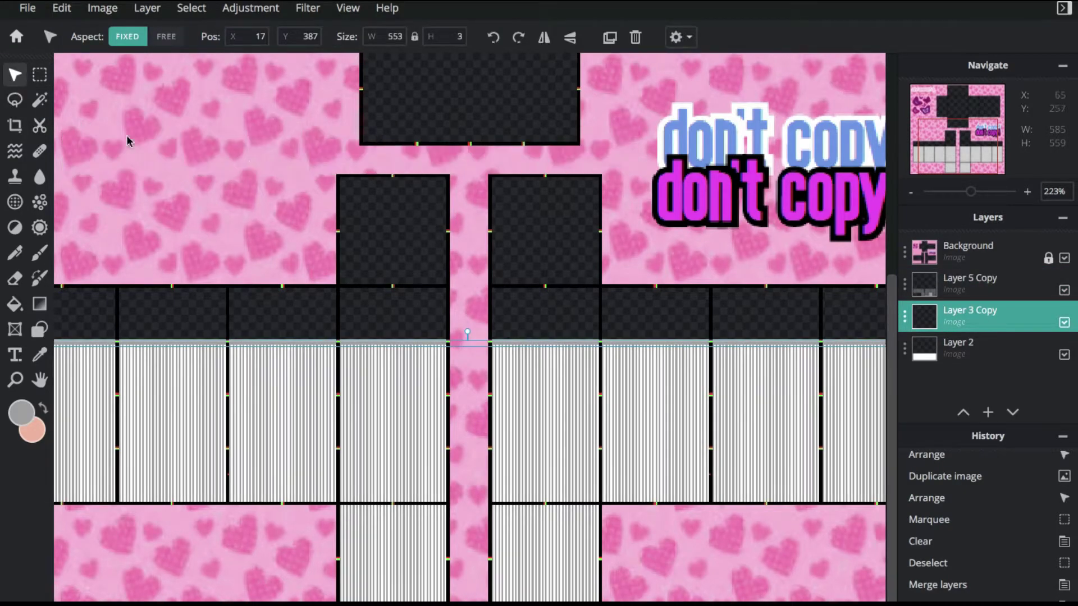
scroll(526, 170, up, 4)
drag(891, 306, 906, 413)
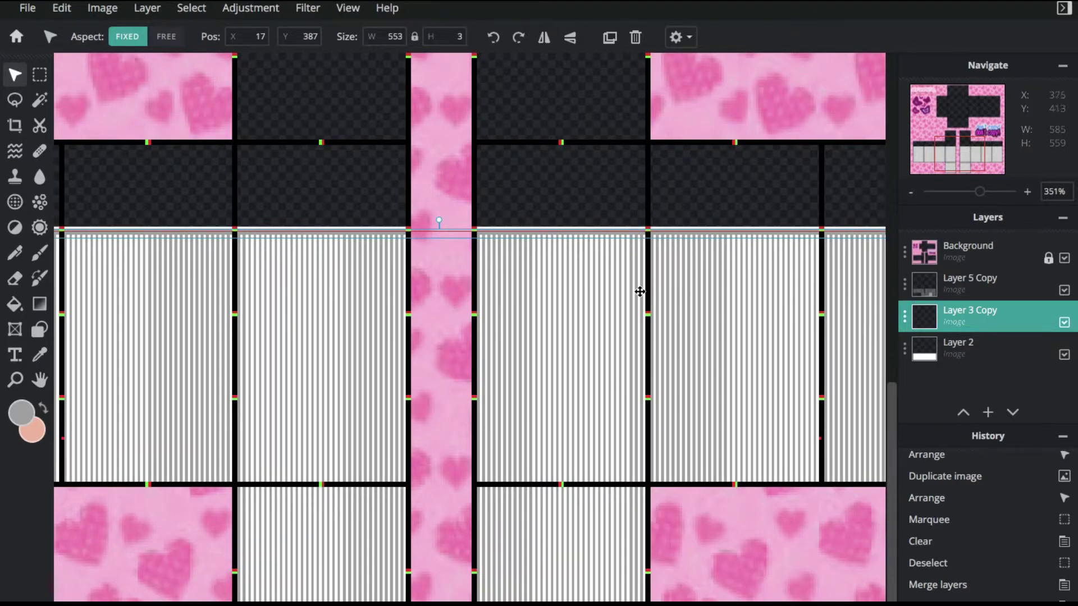
click(923, 317)
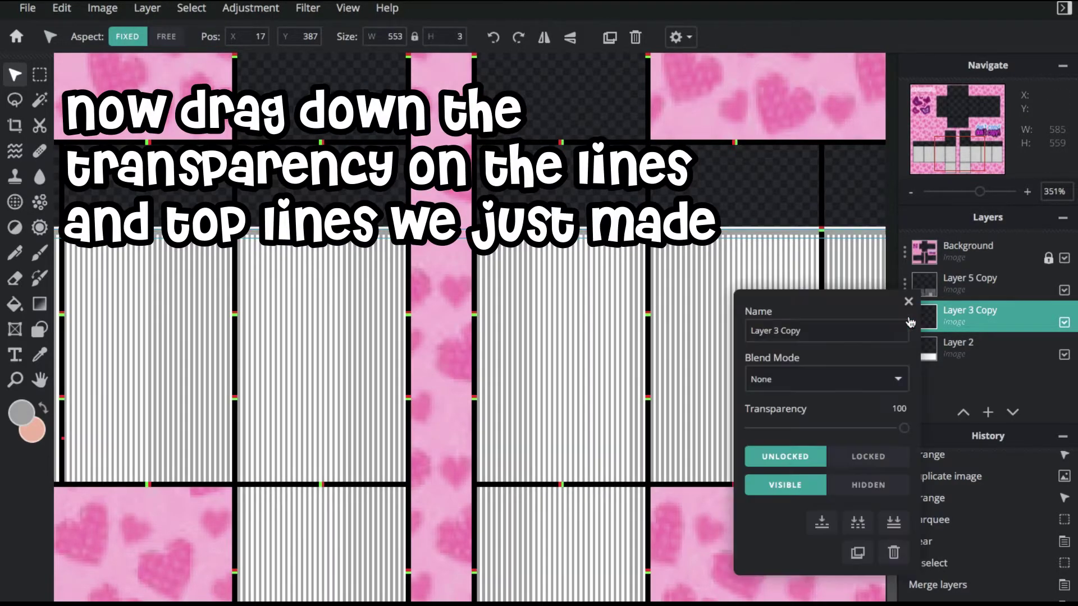
drag(903, 430, 791, 432)
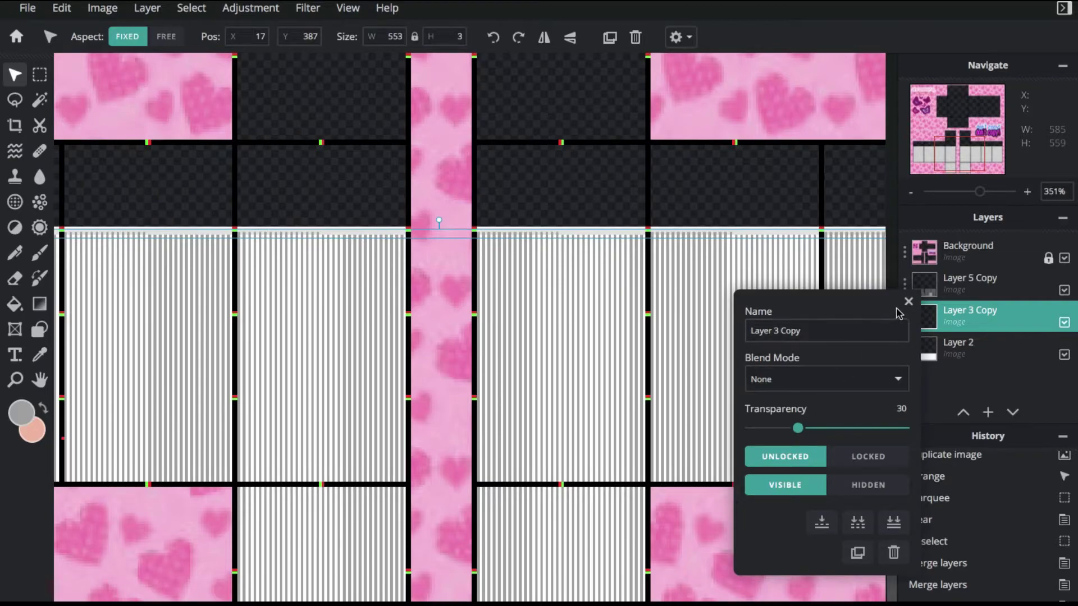
click(908, 302)
click(778, 192)
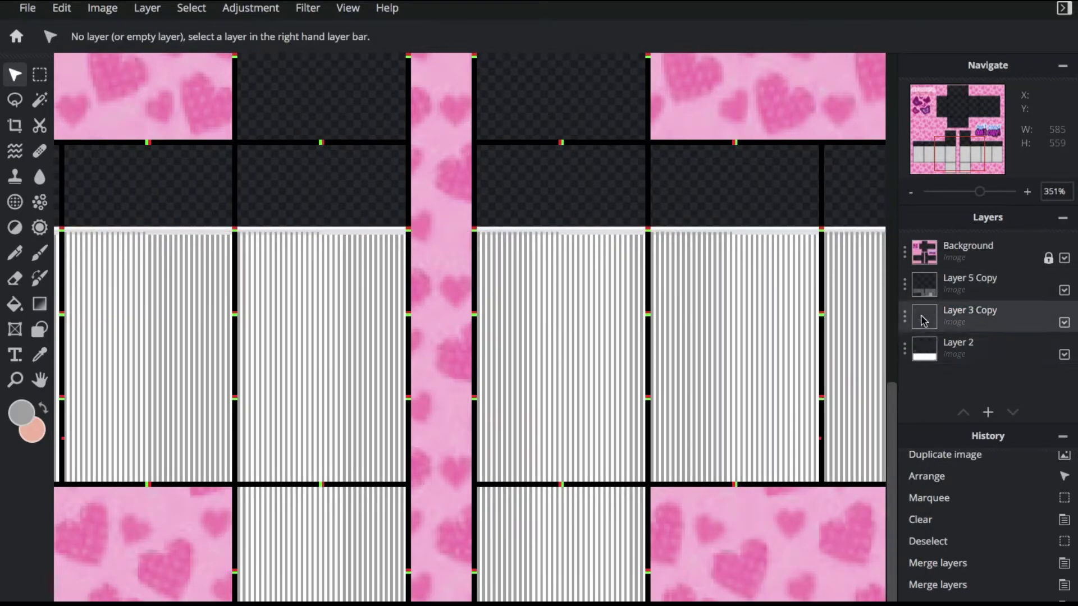
Set the transparency of the merged vertical stripes in Layer 5 Copy to 10
click(910, 290)
click(907, 288)
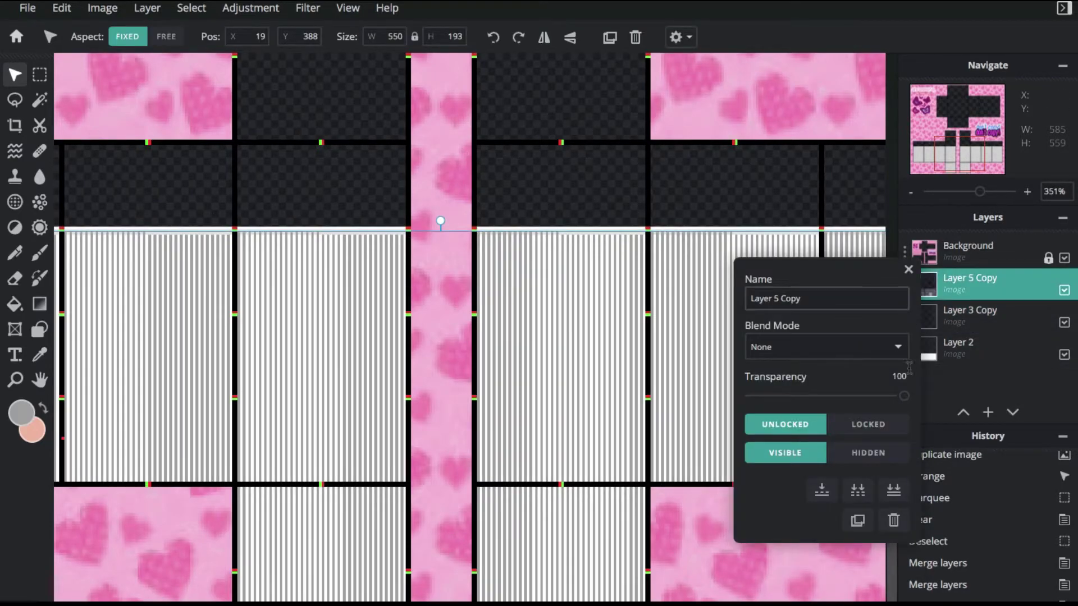
click(908, 269)
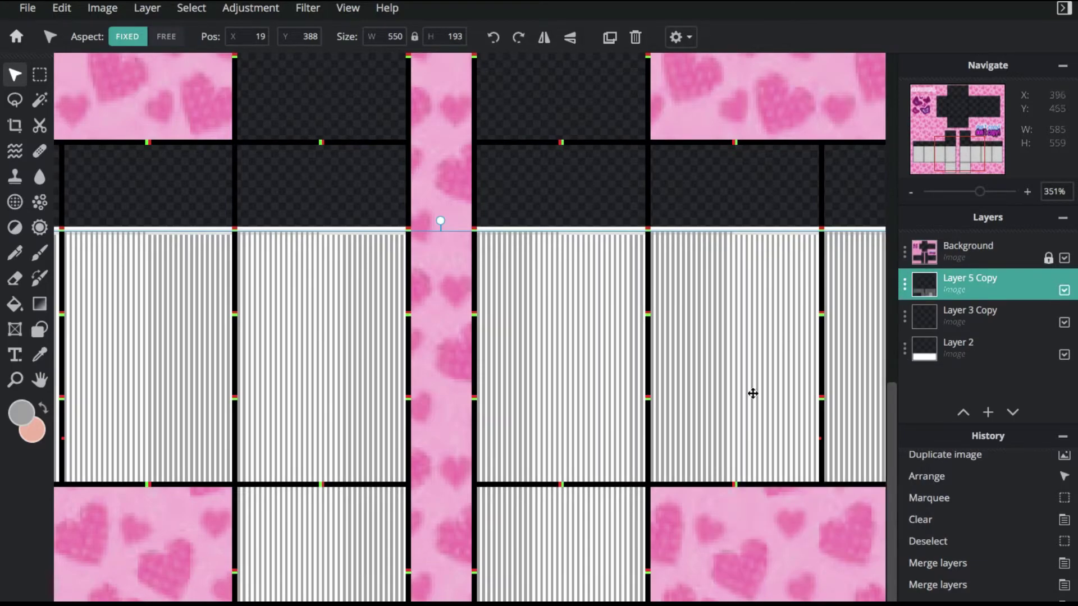
click(905, 285)
drag(902, 396, 778, 404)
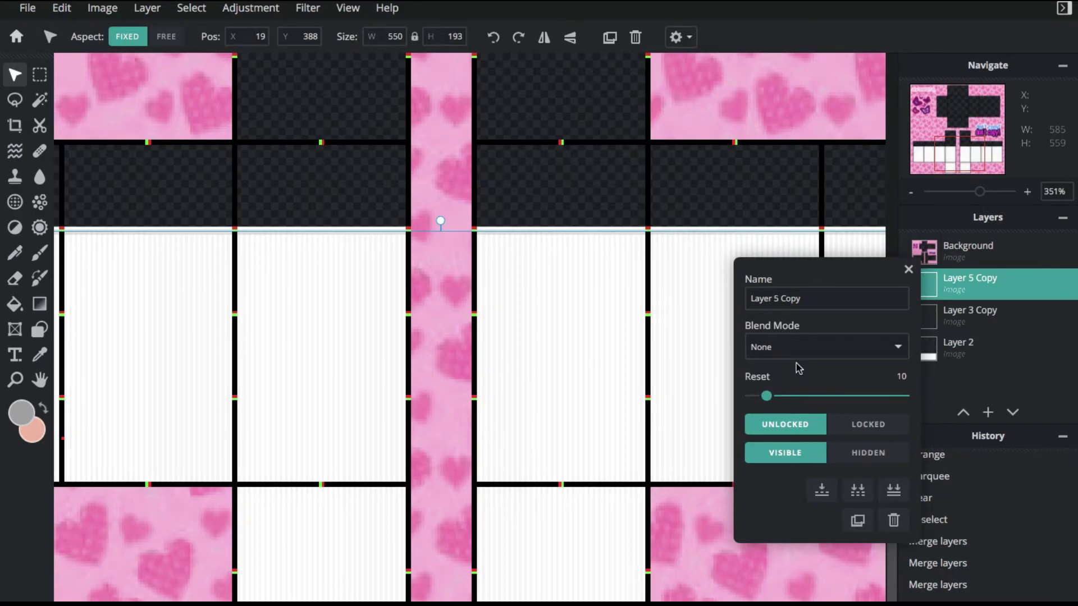
Close the layer settings, add a new empty layer, and move it directly above Layer 2
click(908, 270)
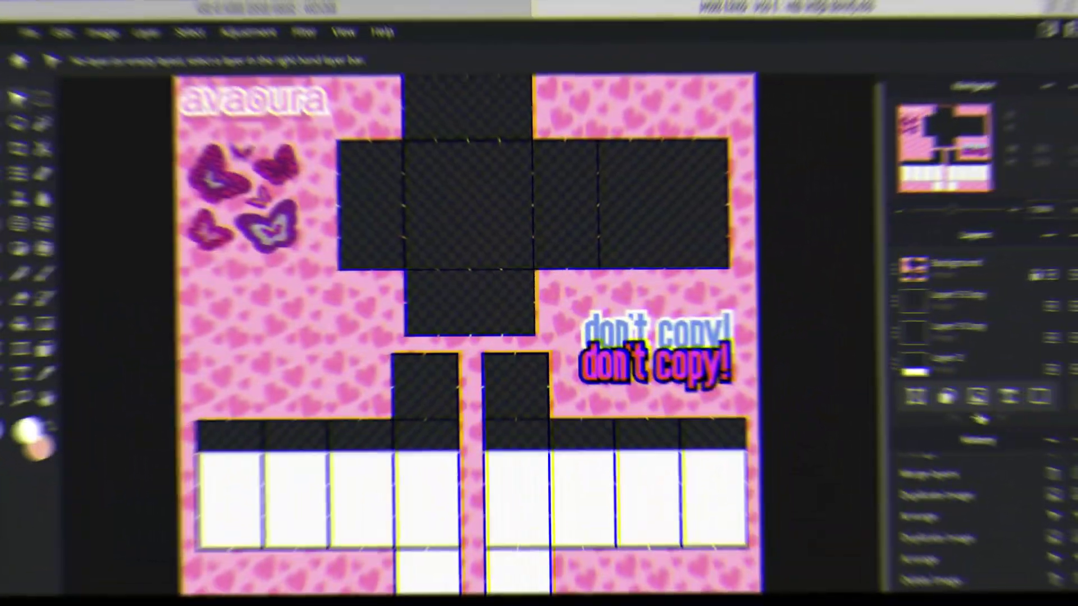
click(981, 419)
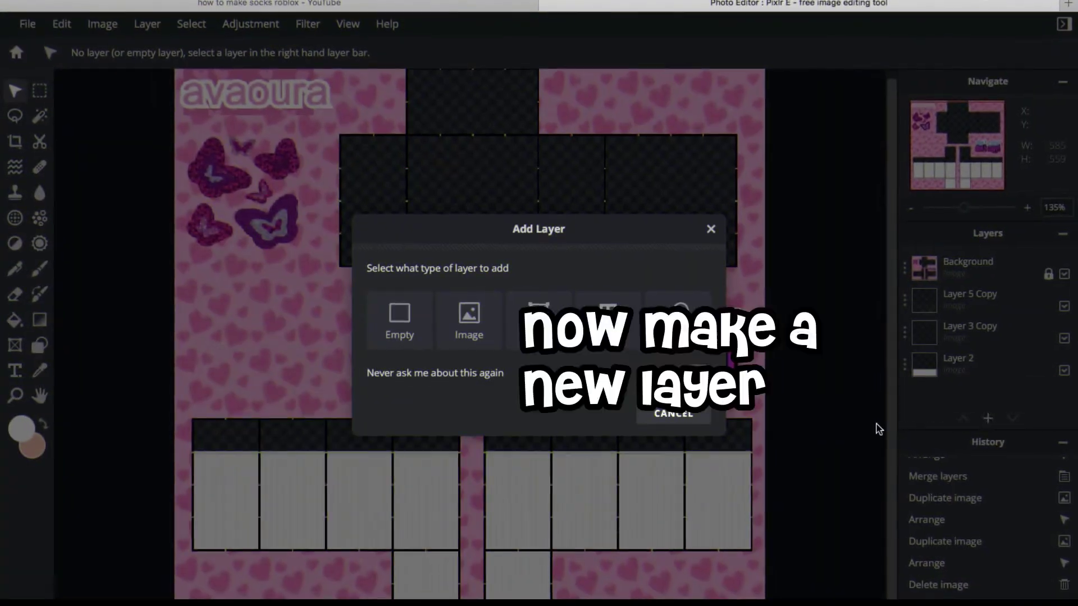
click(419, 339)
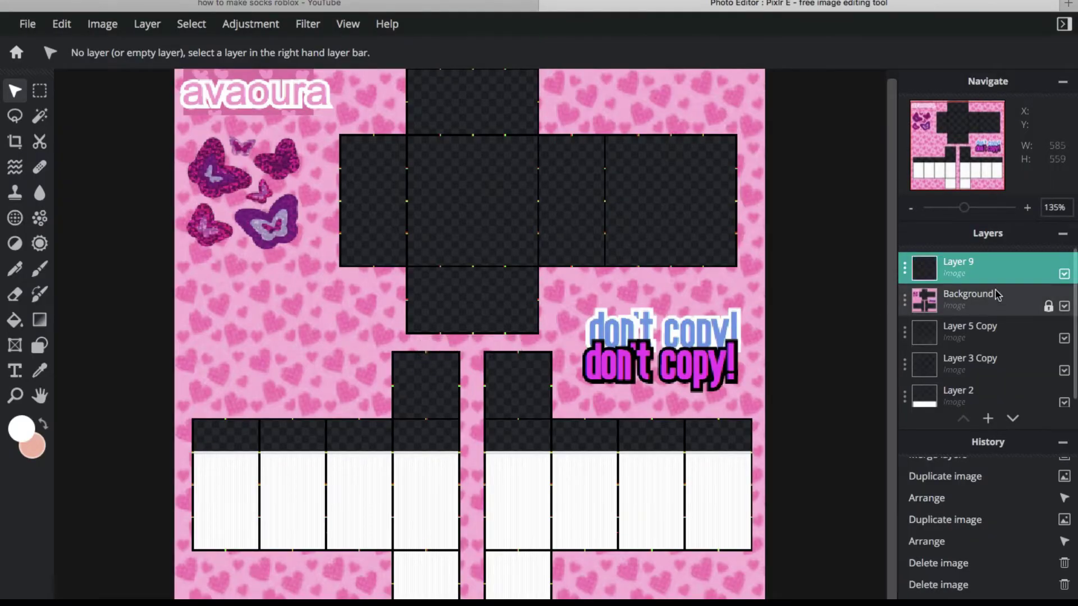
drag(980, 273, 984, 366)
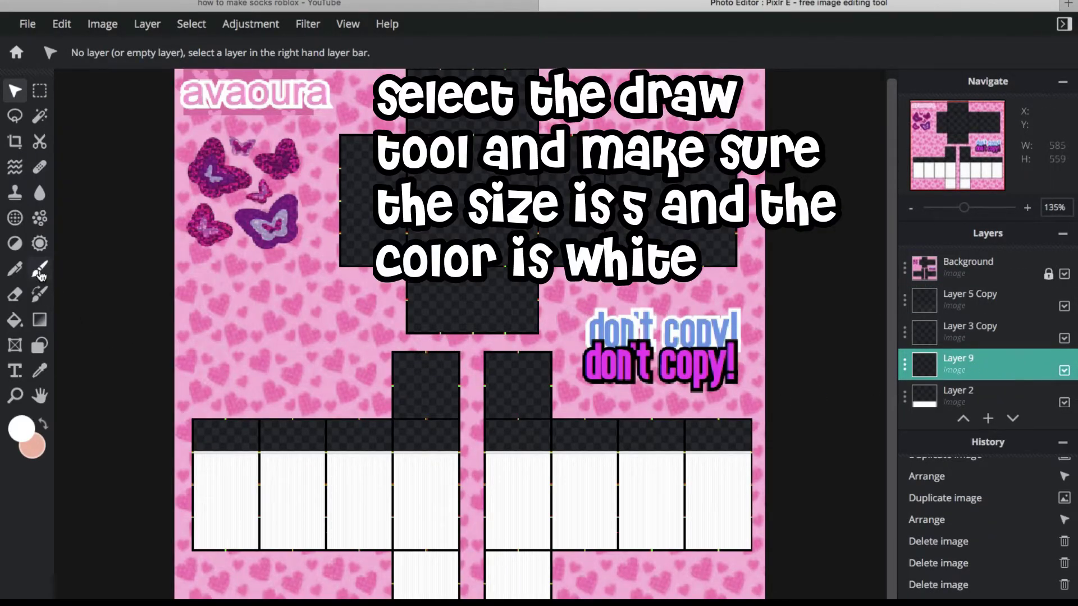
Choose the Draw tool with the 5 px round brush preset
click(40, 271)
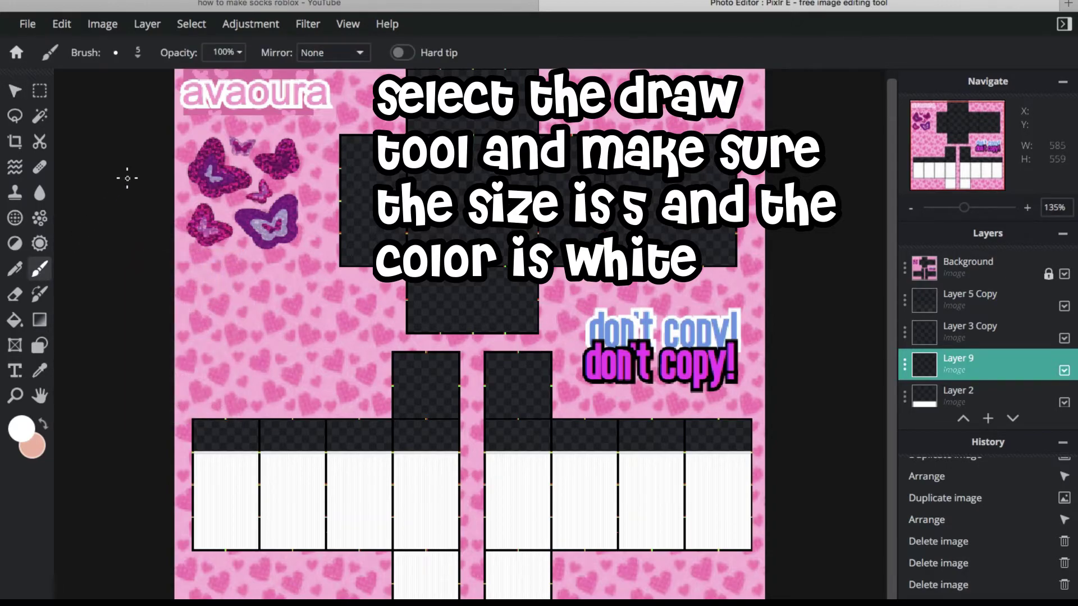
click(138, 57)
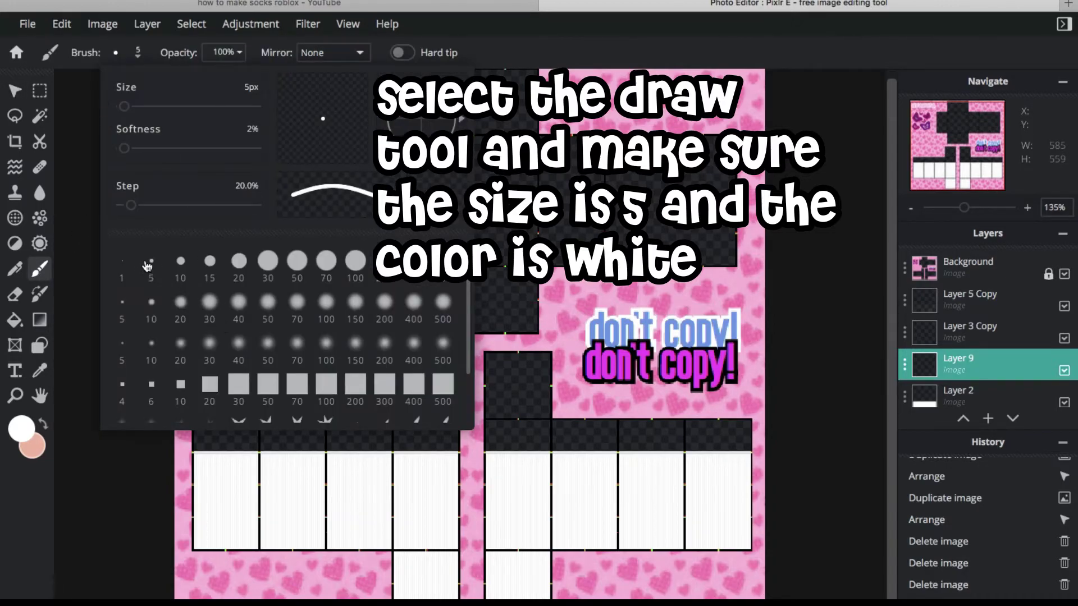
click(152, 264)
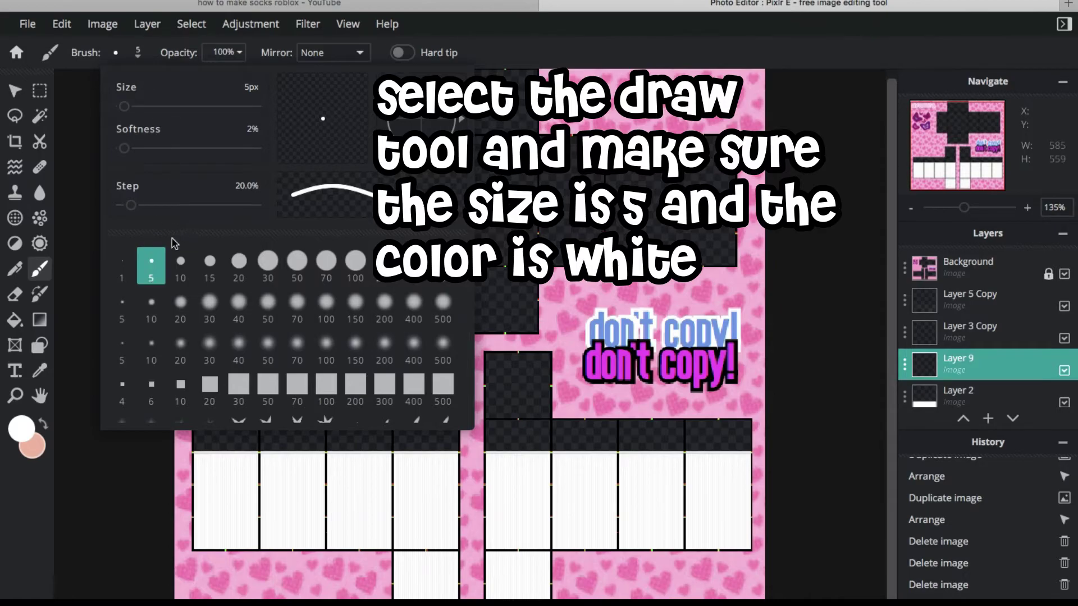
click(79, 271)
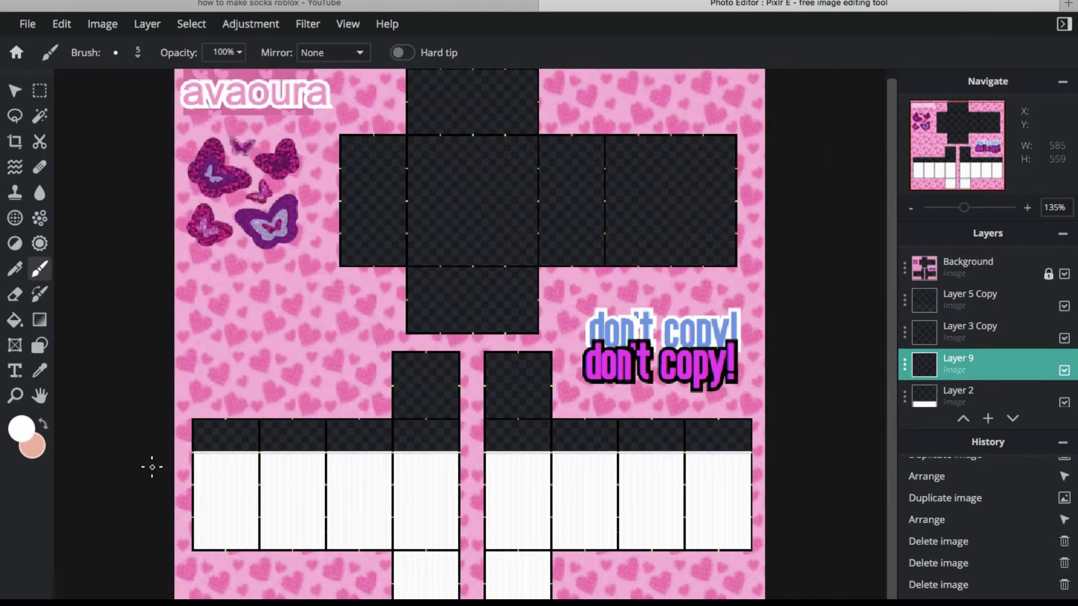
Paint three adjoining white dots on Layer 9 along the top edge of the leftmost leg panel, starting at its outer corner
scroll(206, 480, up, 3)
scroll(164, 542, up, 5)
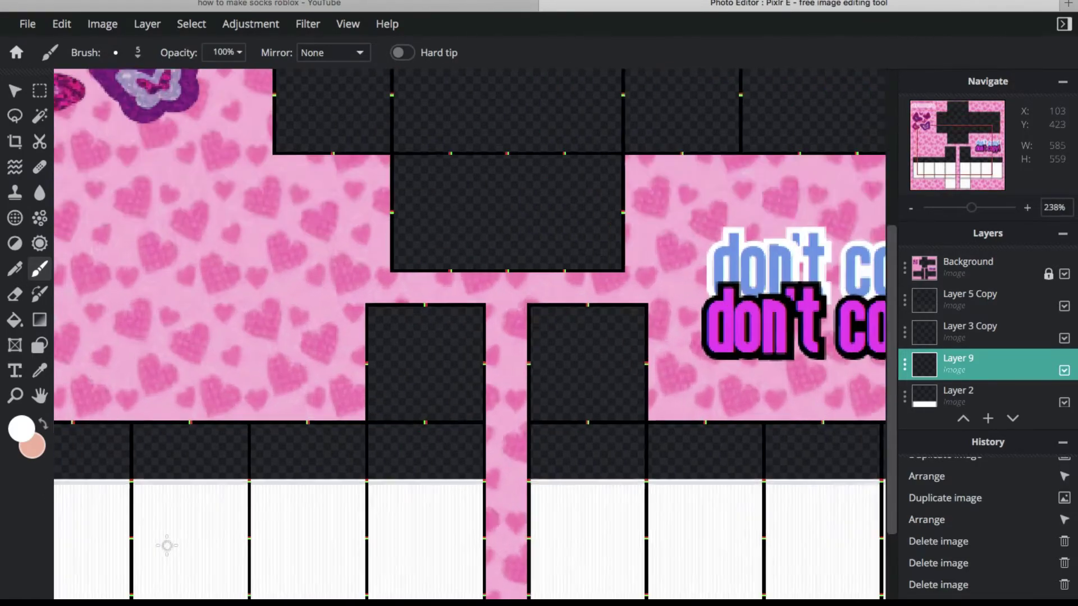
scroll(162, 539, left, 3)
key(ctrl+plus)
key(ctrl+plus)
key(ctrl+plus)
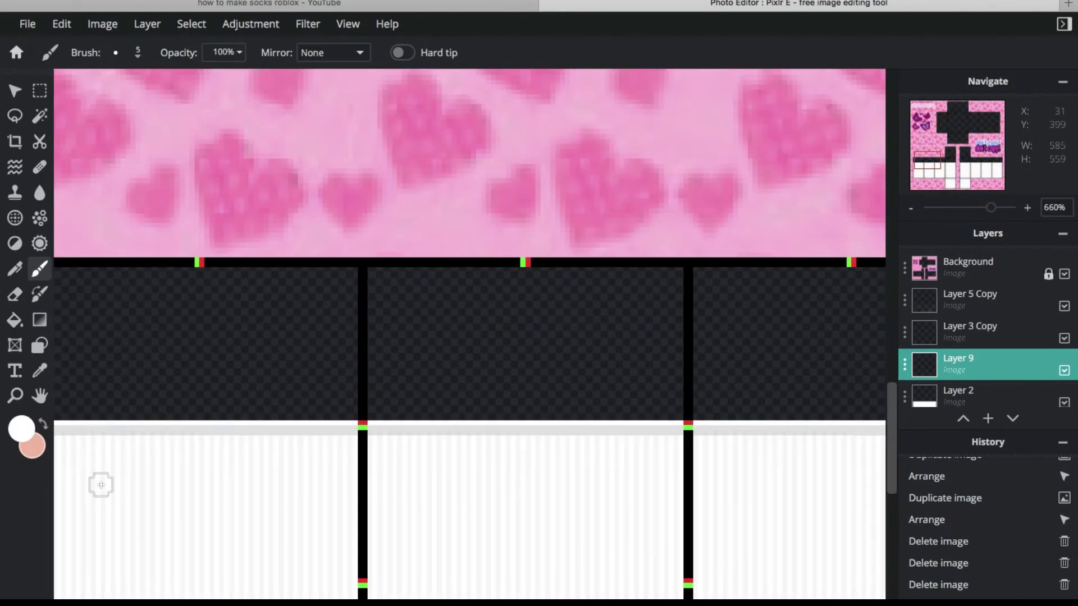
scroll(206, 488, left, 2)
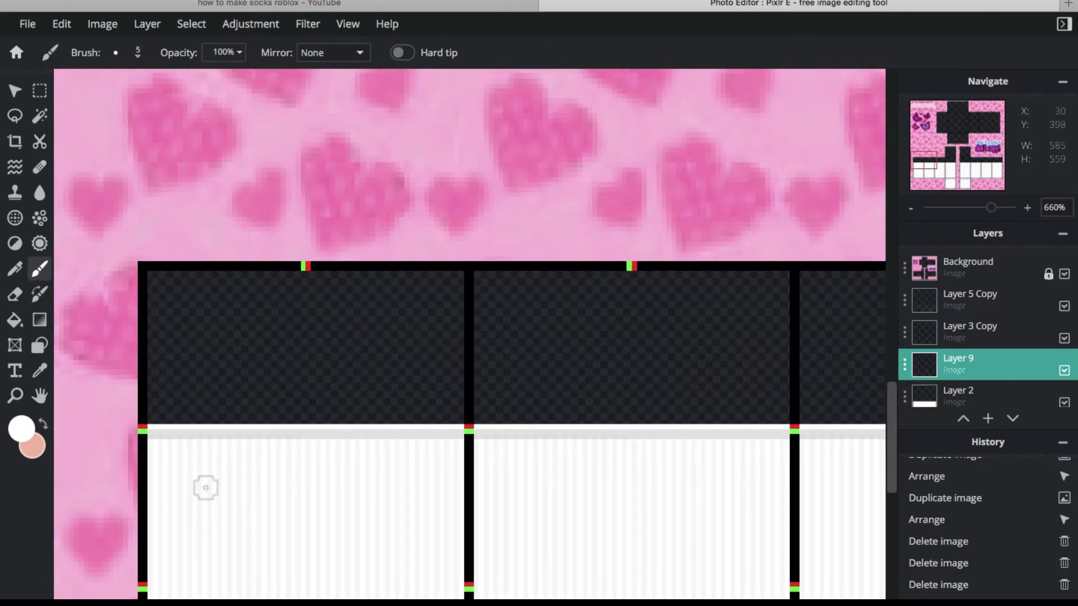
click(159, 422)
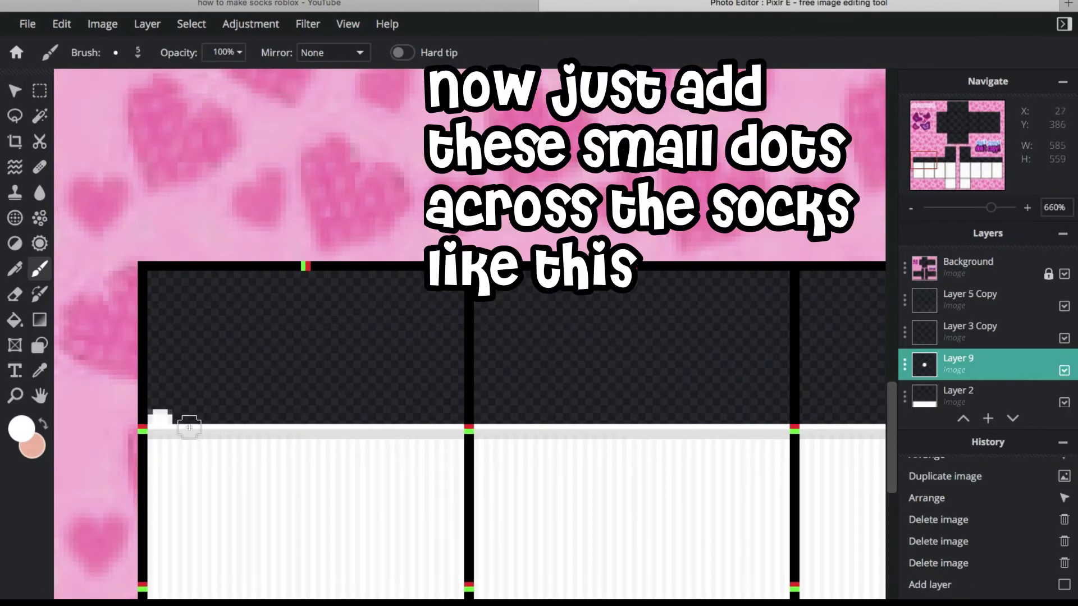
key(ctrl+z)
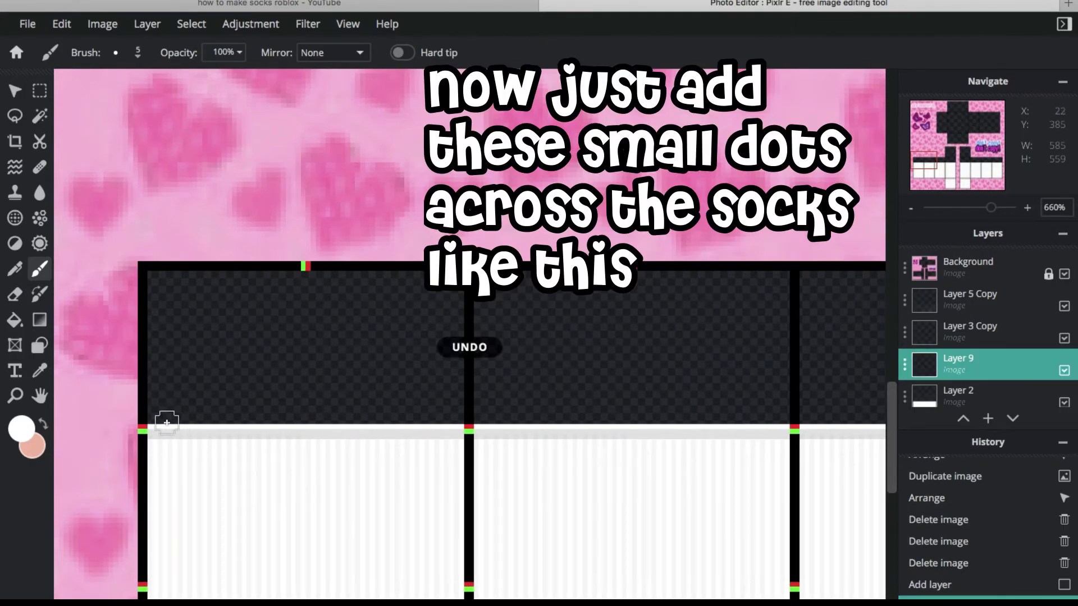
click(160, 422)
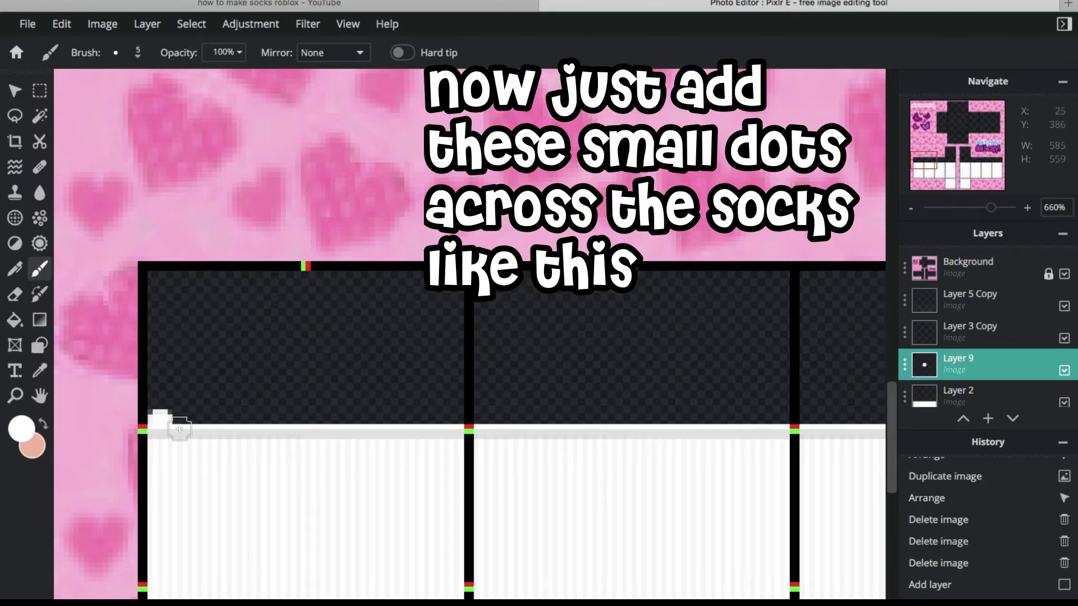
click(185, 422)
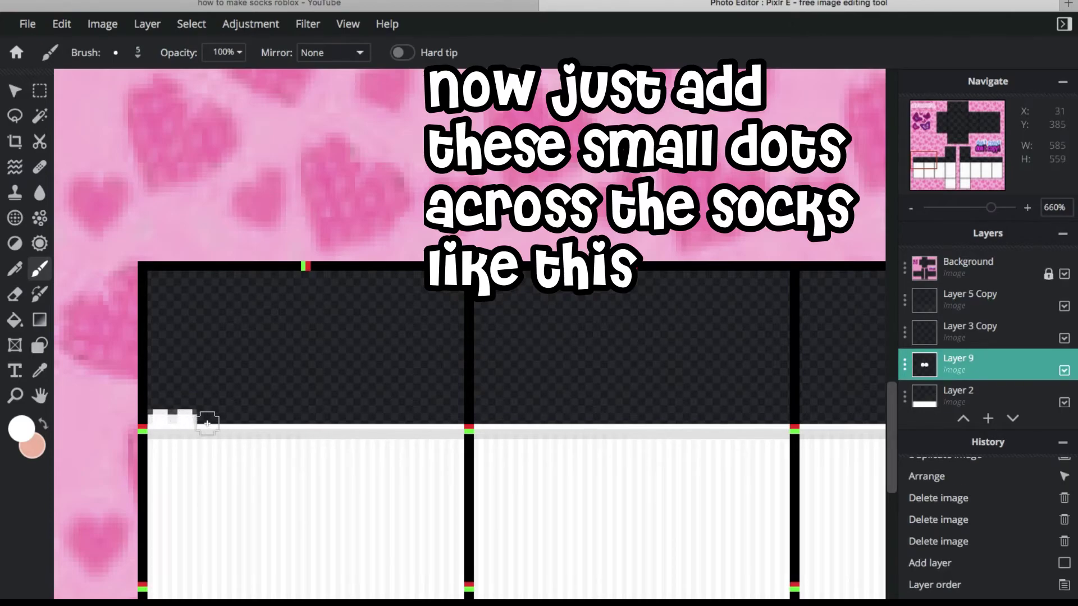
click(209, 423)
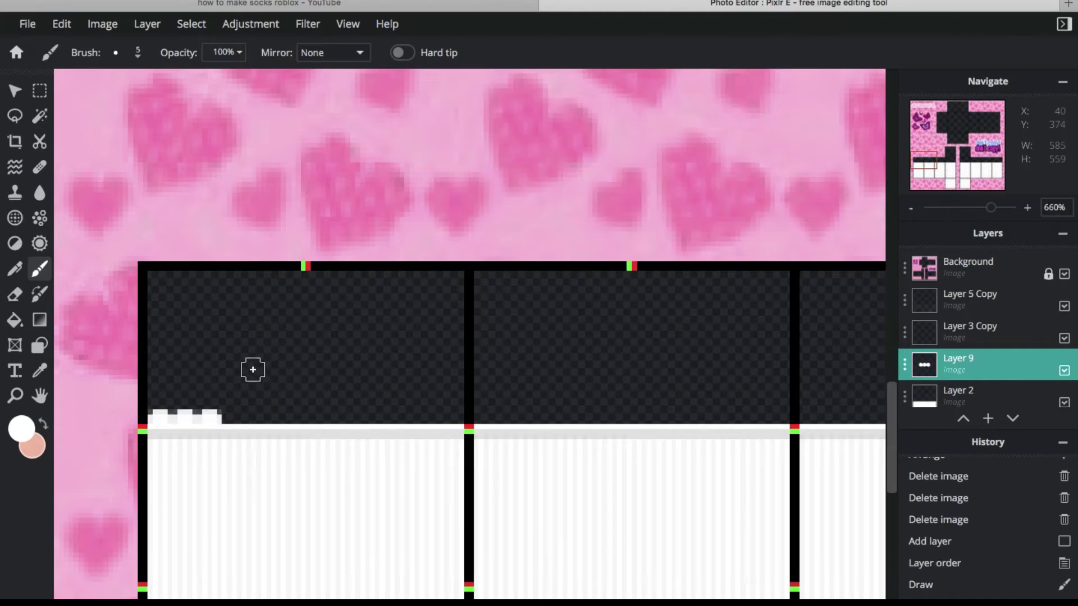
Repeatedly duplicate the dots, place each copy end to end, and merge them into a 120-pixel row over the first two leg panels
click(16, 90)
click(611, 53)
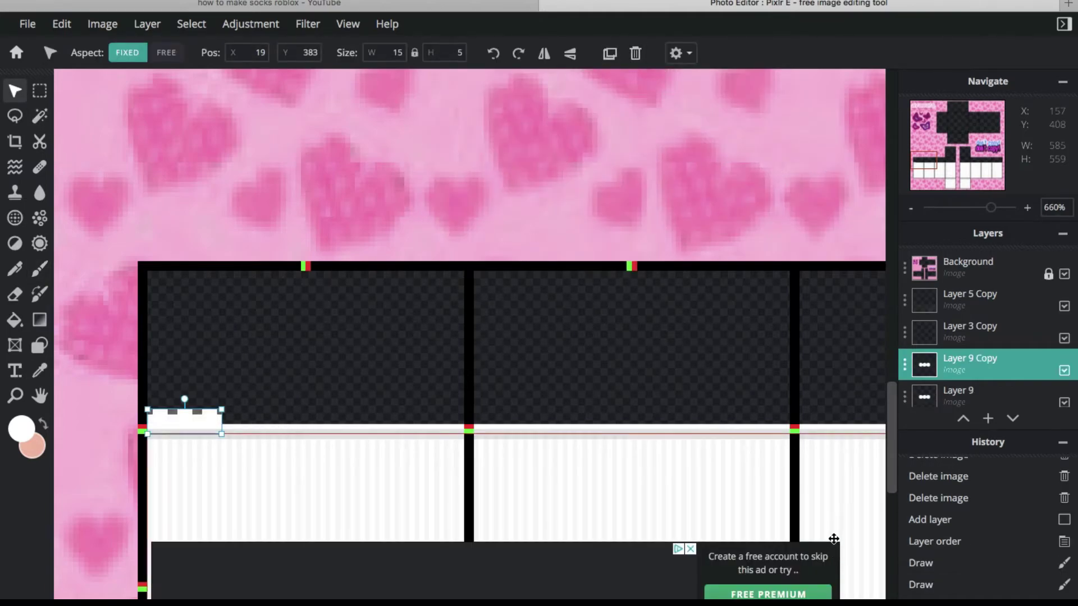
drag(190, 422, 392, 423)
key(ctrl+e)
click(611, 53)
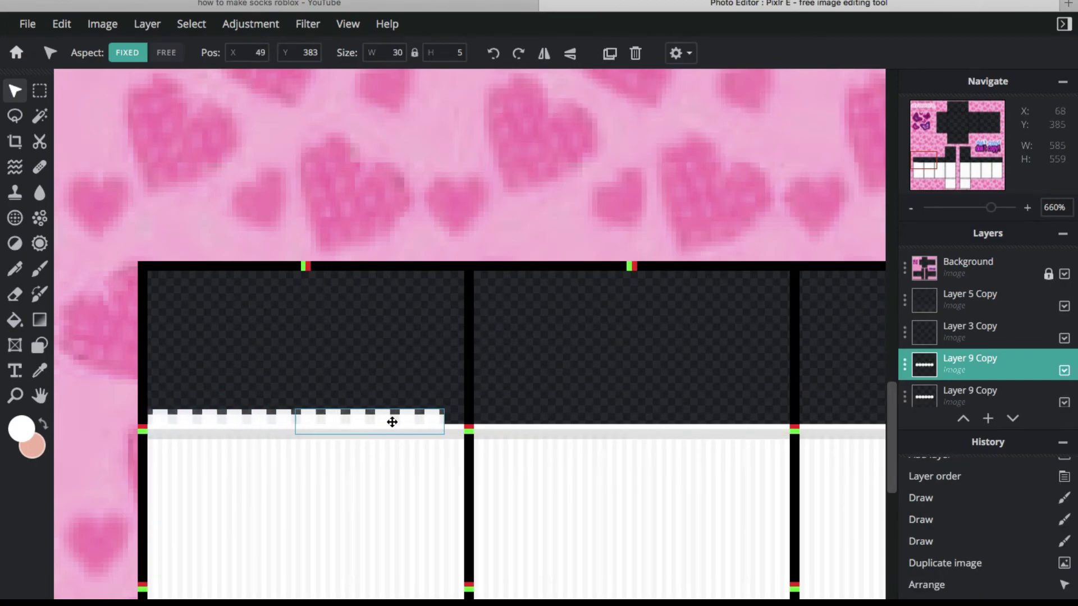
key(ctrl+e)
click(610, 53)
drag(380, 415, 676, 414)
key(ctrl+e)
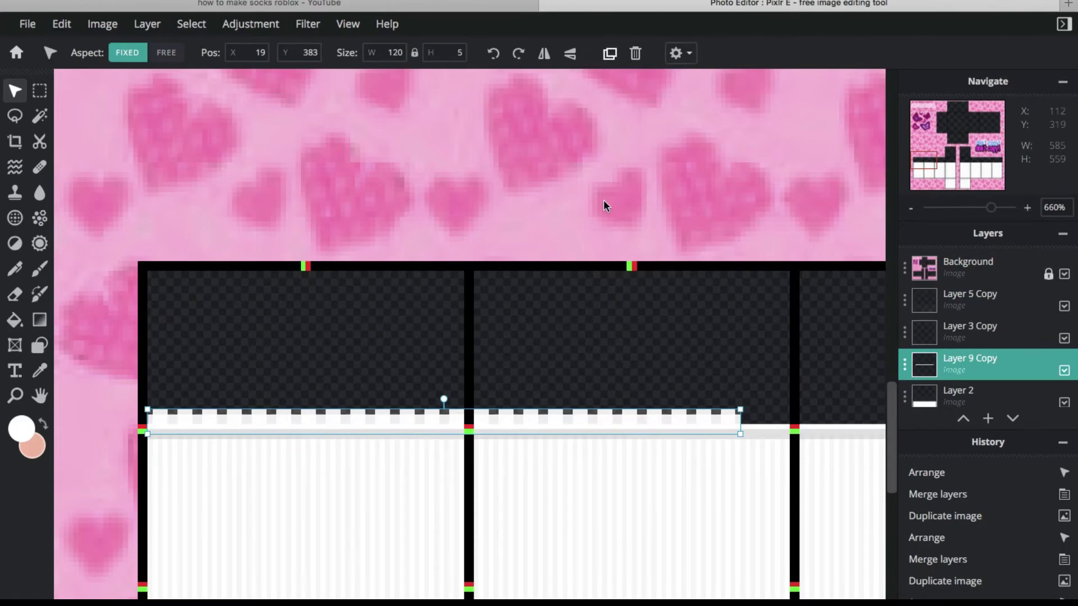
Duplicate the 120-pixel dot row, align the copy at X 139, Y 383, and merge the two rows
scroll(681, 200, right, 5)
click(610, 53)
drag(328, 429, 739, 423)
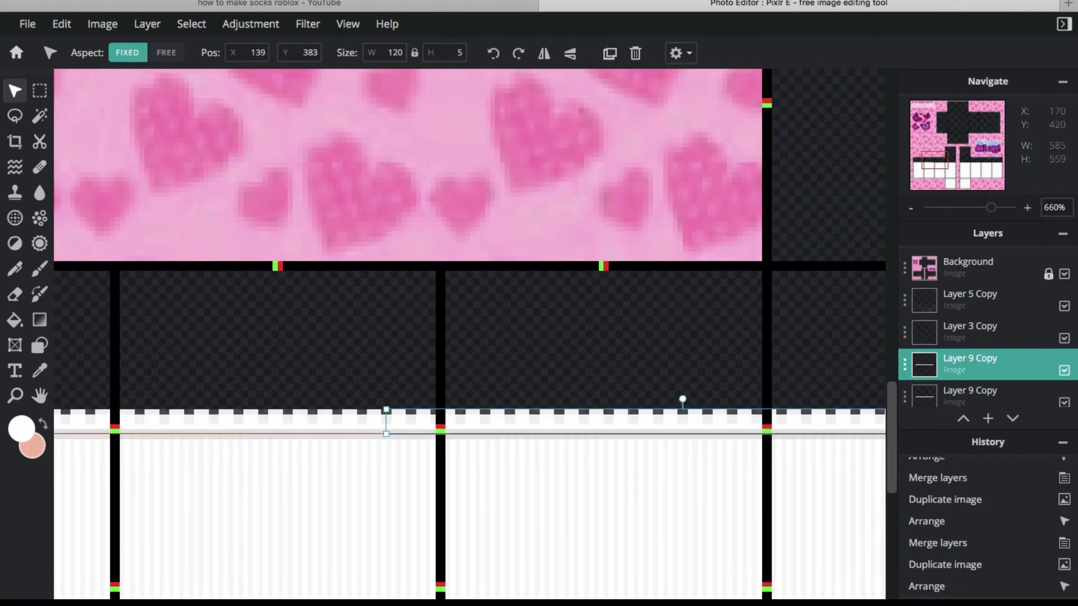
scroll(545, 596, right, 5)
key(ctrl+e)
Duplicate the 240-pixel dot row and align the copy at X 259, Y 383 to continue the trim onto the second leg
key(ctrl+j)
drag(388, 419, 818, 430)
drag(598, 441, 765, 395)
drag(505, 409, 910, 407)
drag(671, 413, 787, 424)
scroll(749, 528, right, 1)
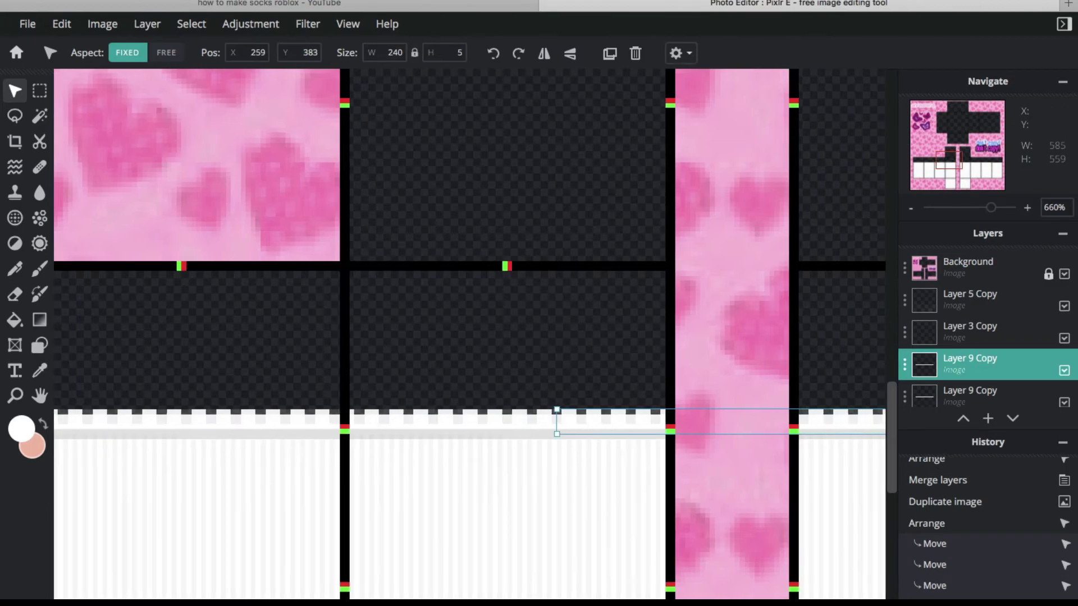
Duplicate the dot row again, align the copy at X 499, Y 383 to reach the last leg panel, and deselect it
scroll(735, 596, right, 5)
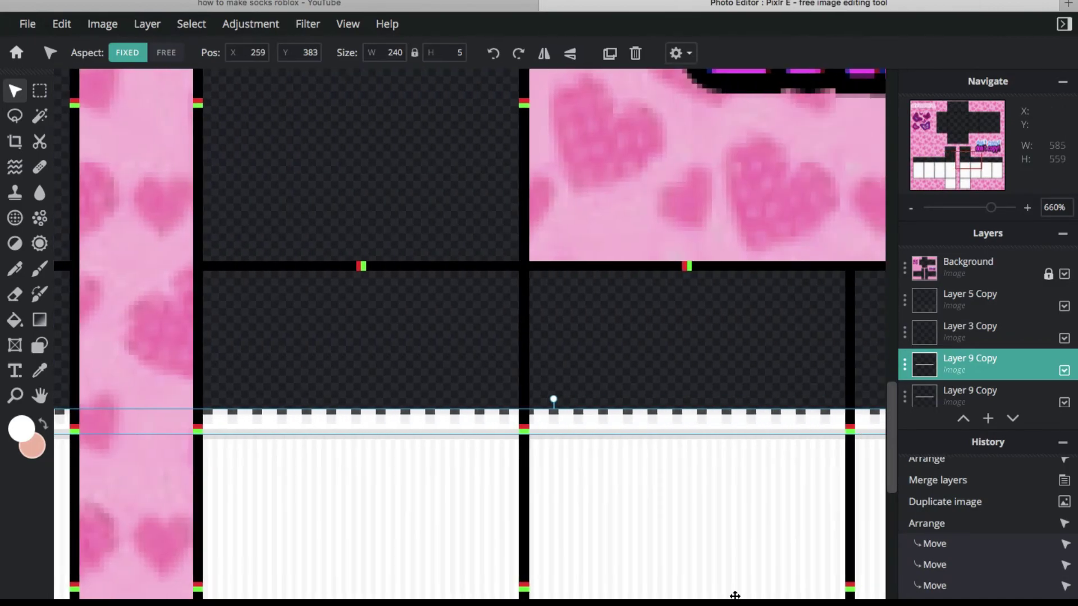
drag(735, 595, 886, 584)
click(612, 55)
drag(127, 431, 876, 412)
drag(725, 399, 953, 404)
drag(550, 411, 755, 424)
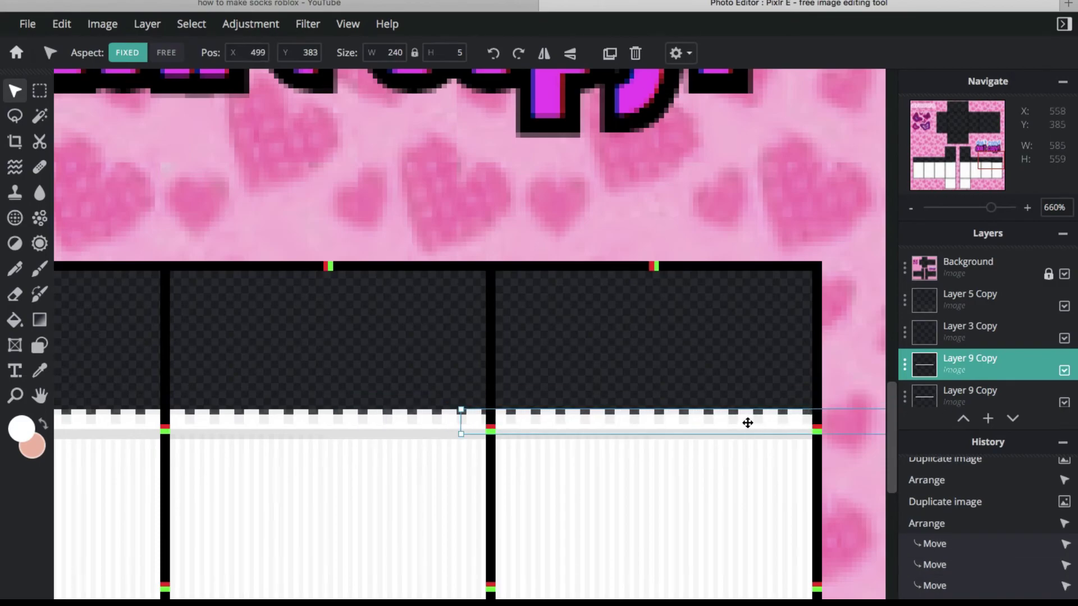
click(567, 329)
Examine the dotted trim along the top of both legs and the overall template
scroll(568, 330, down, 5)
scroll(449, 338, up, 5)
click(722, 419)
click(722, 391)
scroll(722, 391, down, 5)
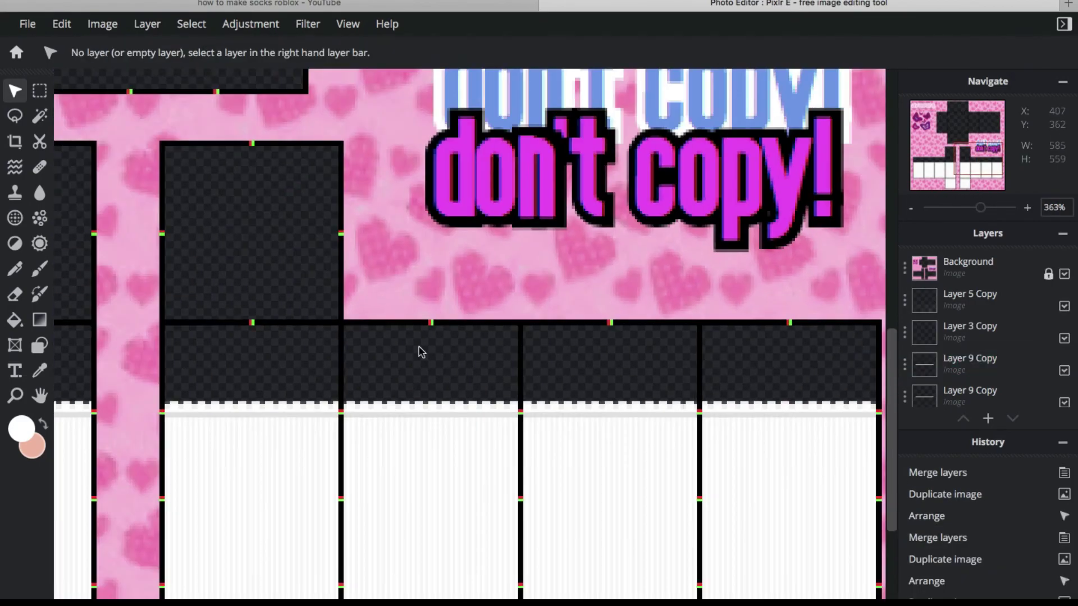
scroll(448, 352, down, 3)
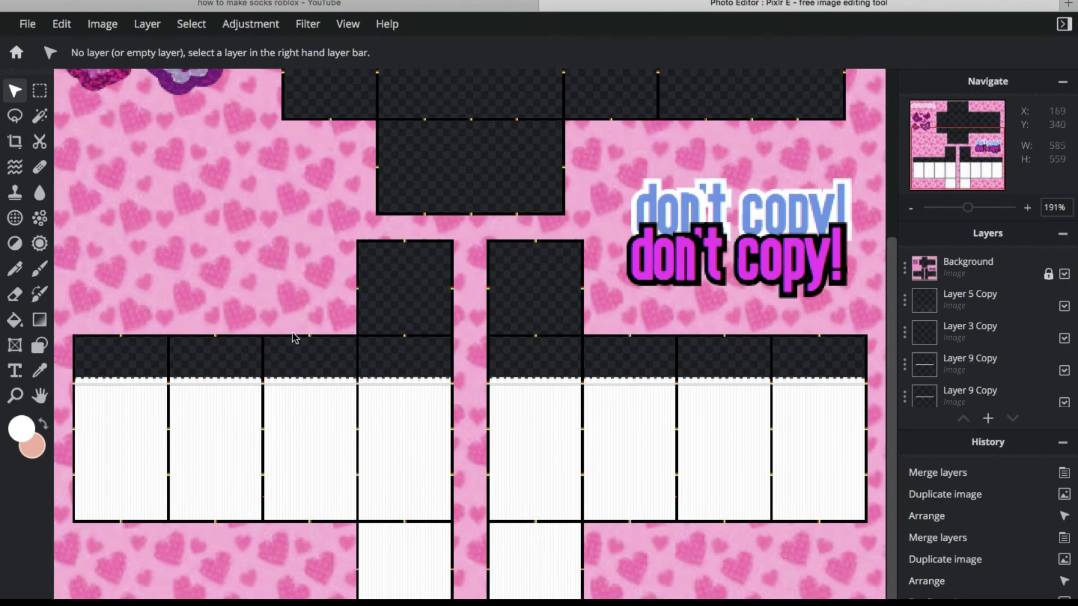
scroll(560, 303, down, 1)
scroll(560, 309, down, 3)
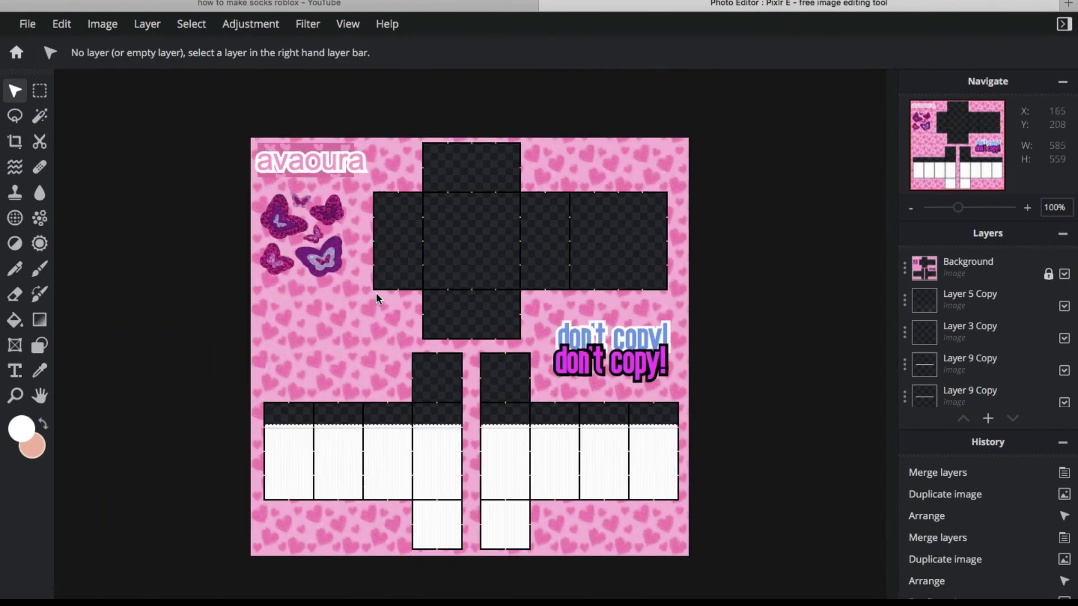
scroll(413, 303, up, 3)
scroll(430, 308, down, 2)
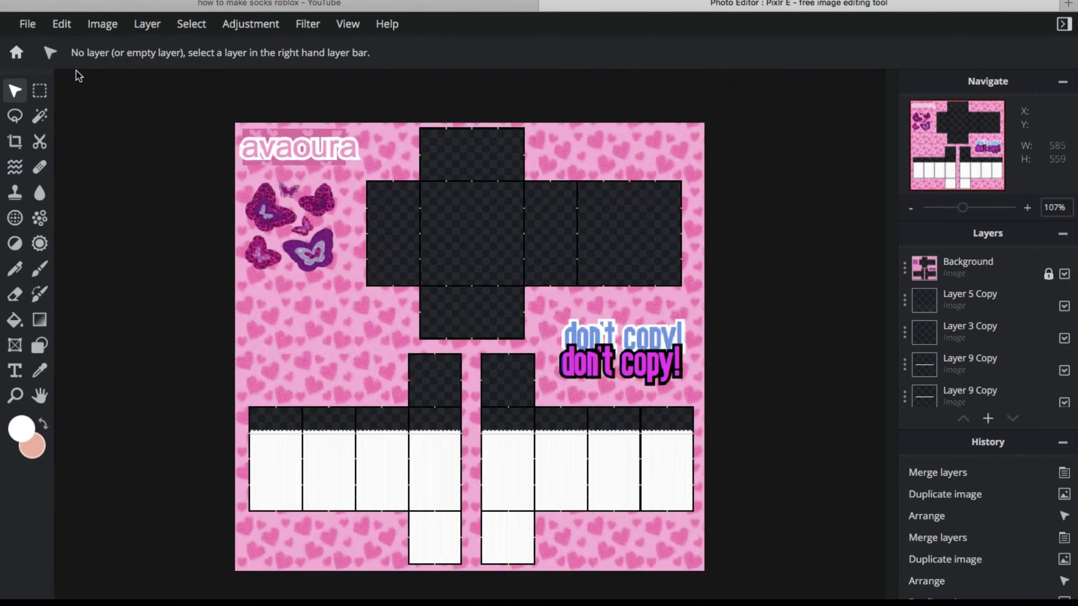
Open the save settings for the finished template and set the file name to "sock"
click(30, 26)
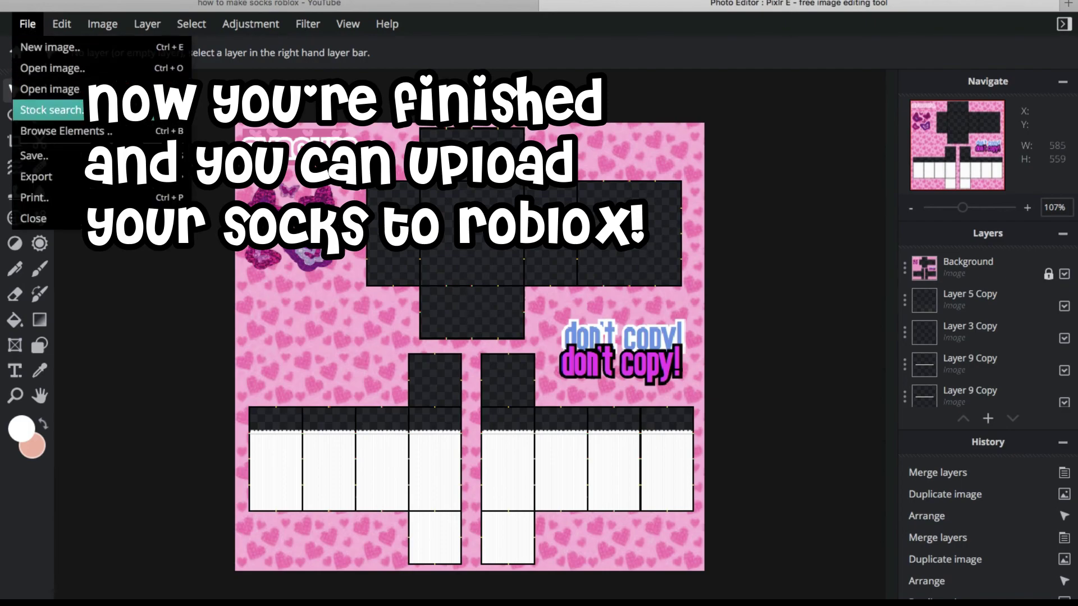
click(33, 156)
drag(645, 259, 532, 259)
text(sock)
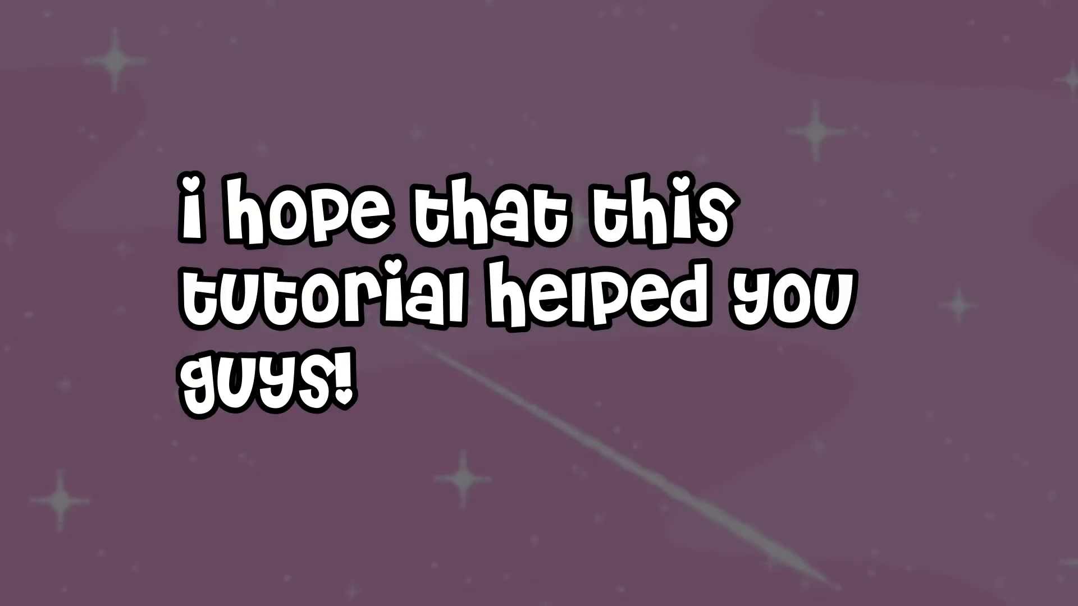